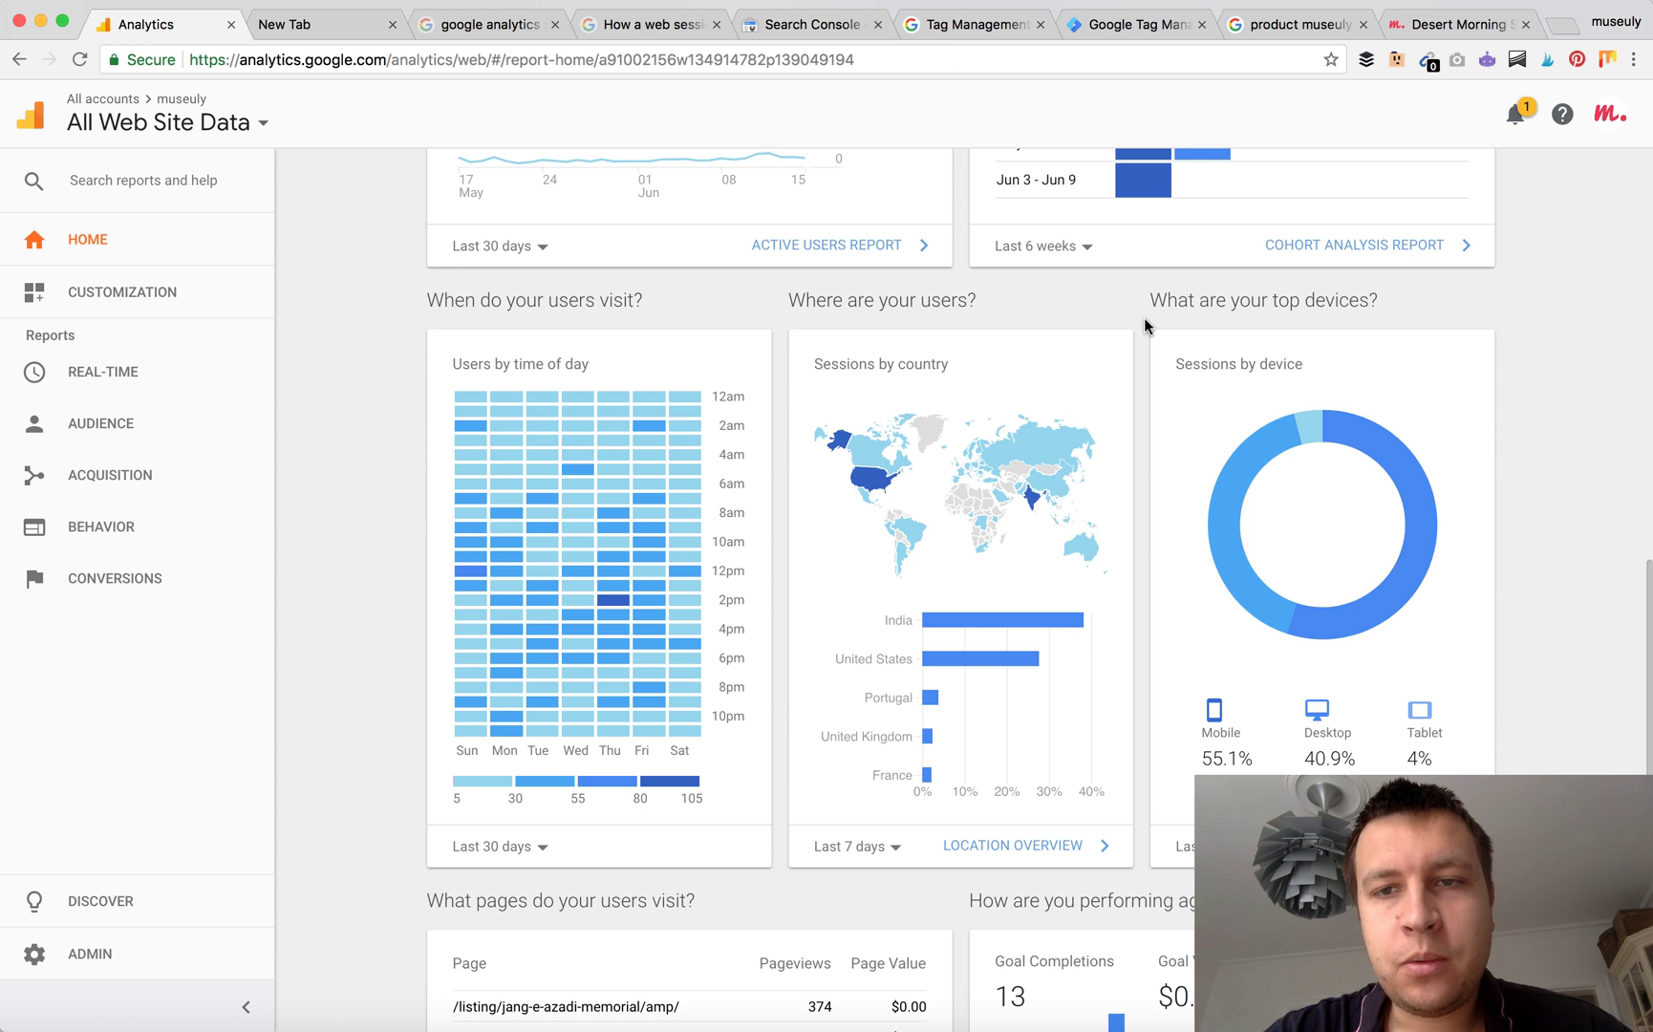
- In Google Tag Manager, inspect the All clicks trigger's configuration from the Triggers list
scroll(1146, 325, "up", 15)
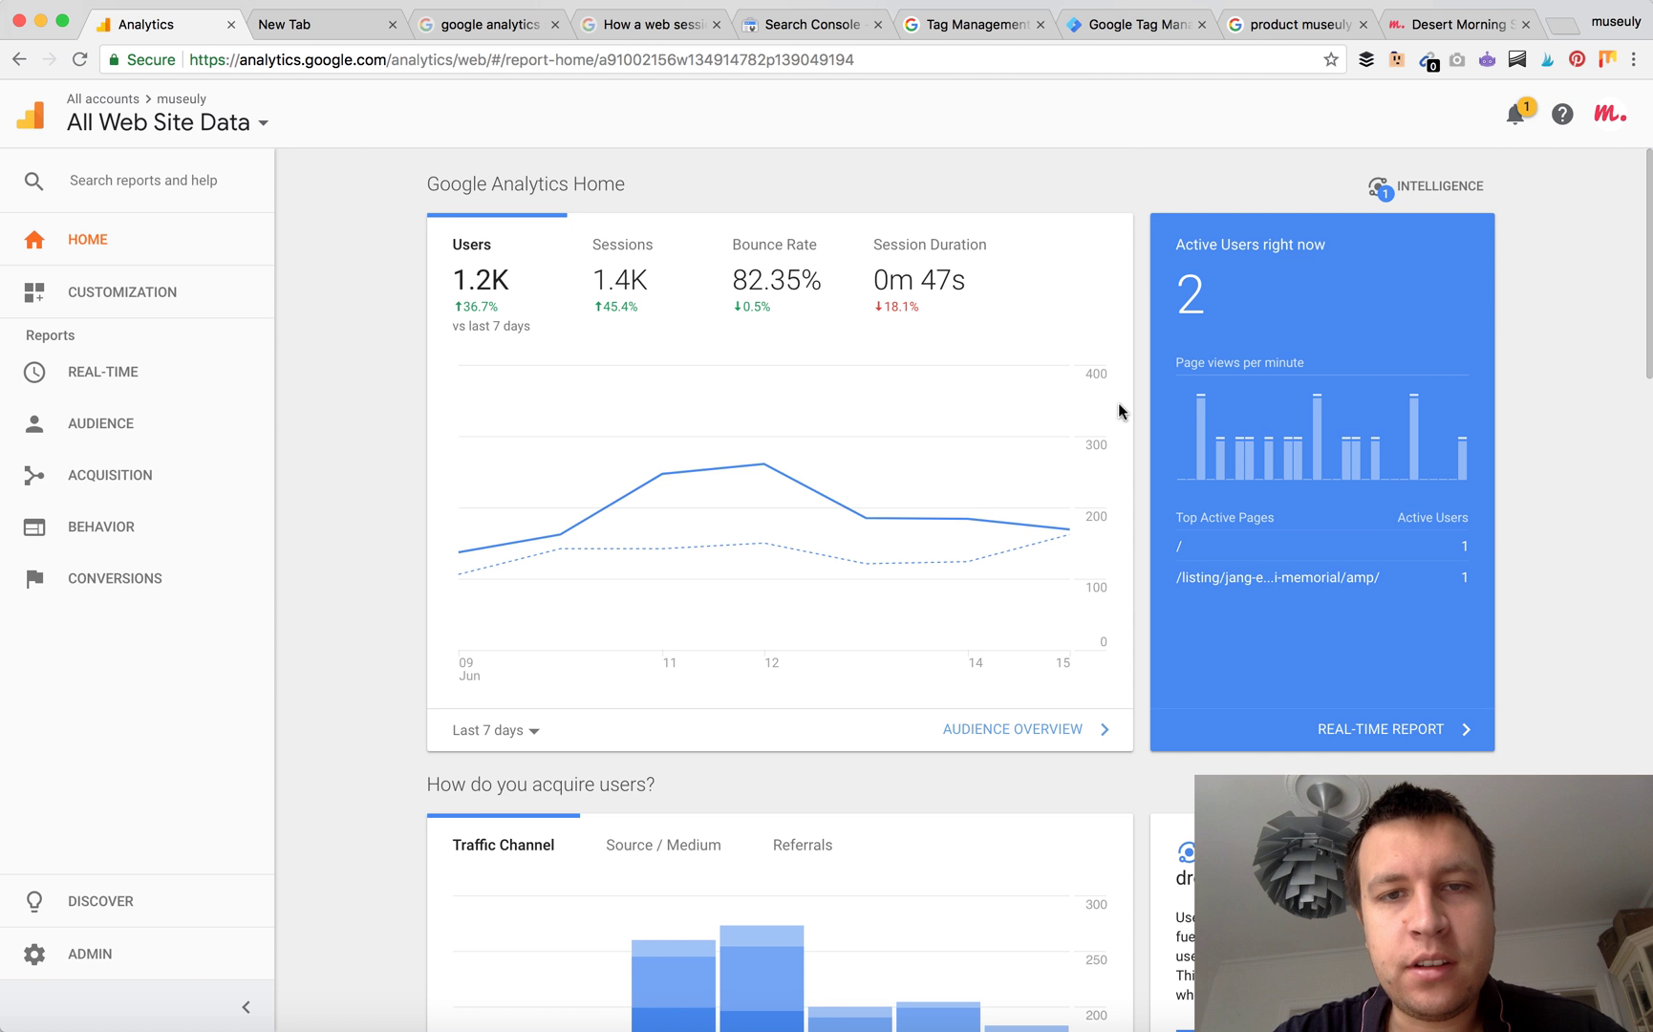
scroll(1118, 409, "down", 2)
scroll(1118, 409, "up", 2)
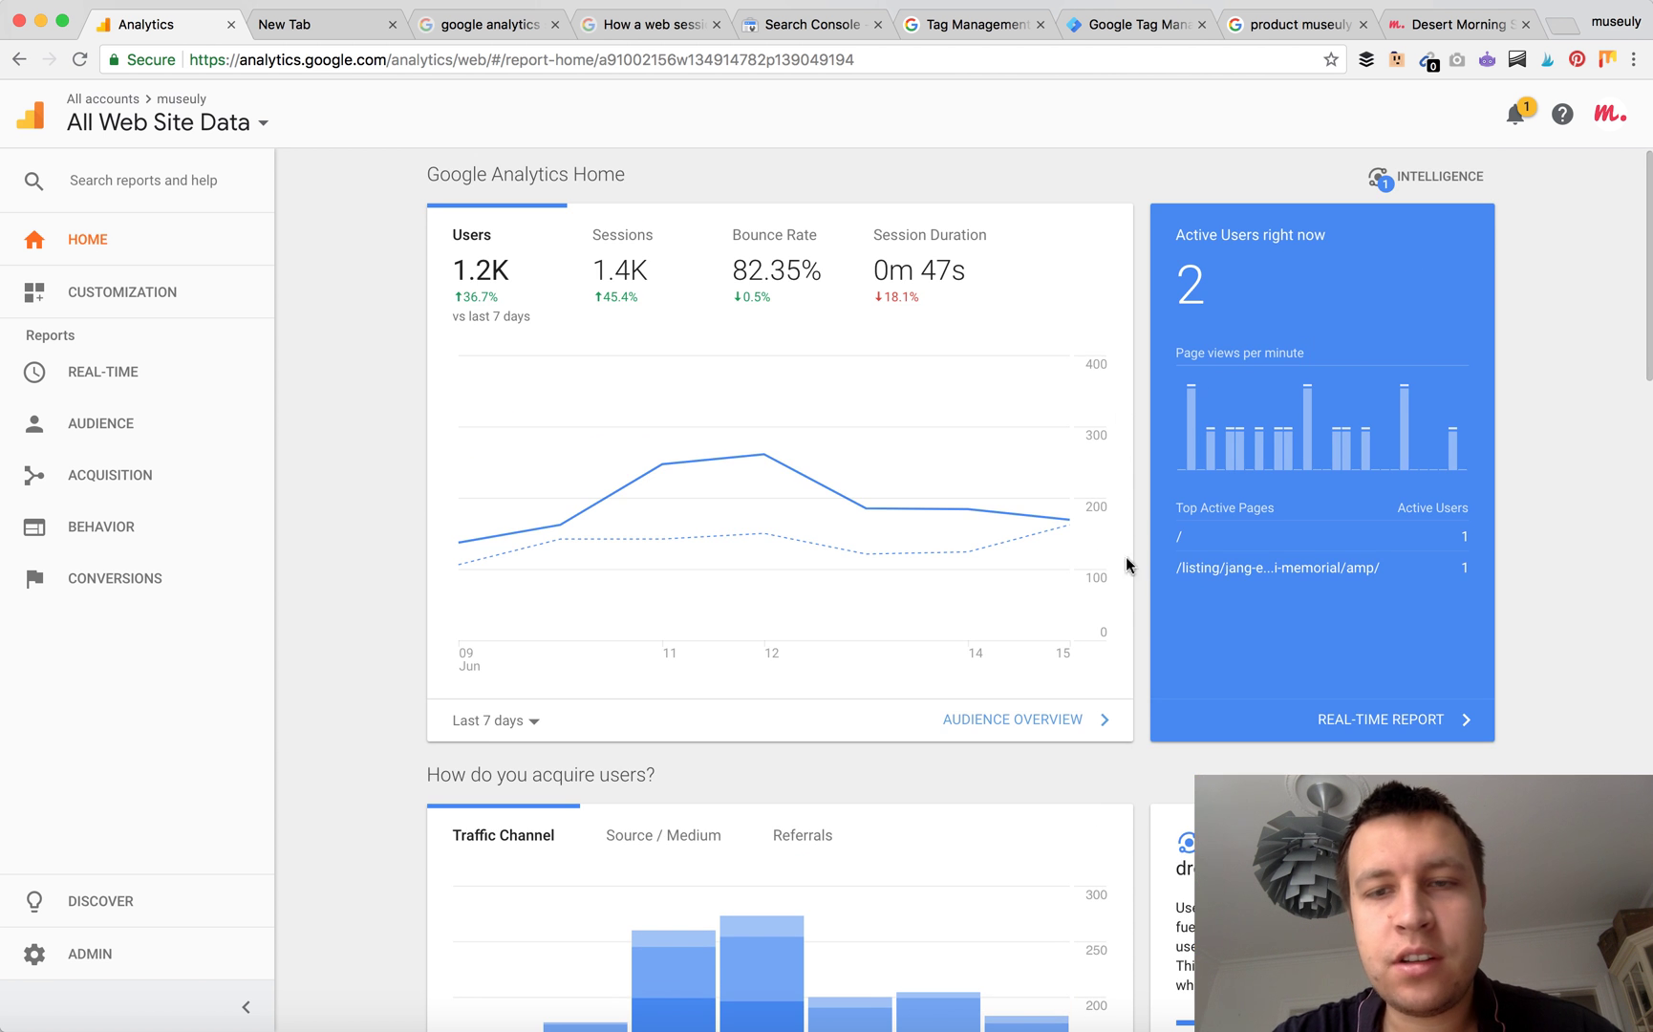
scroll(1126, 573, "down", 10)
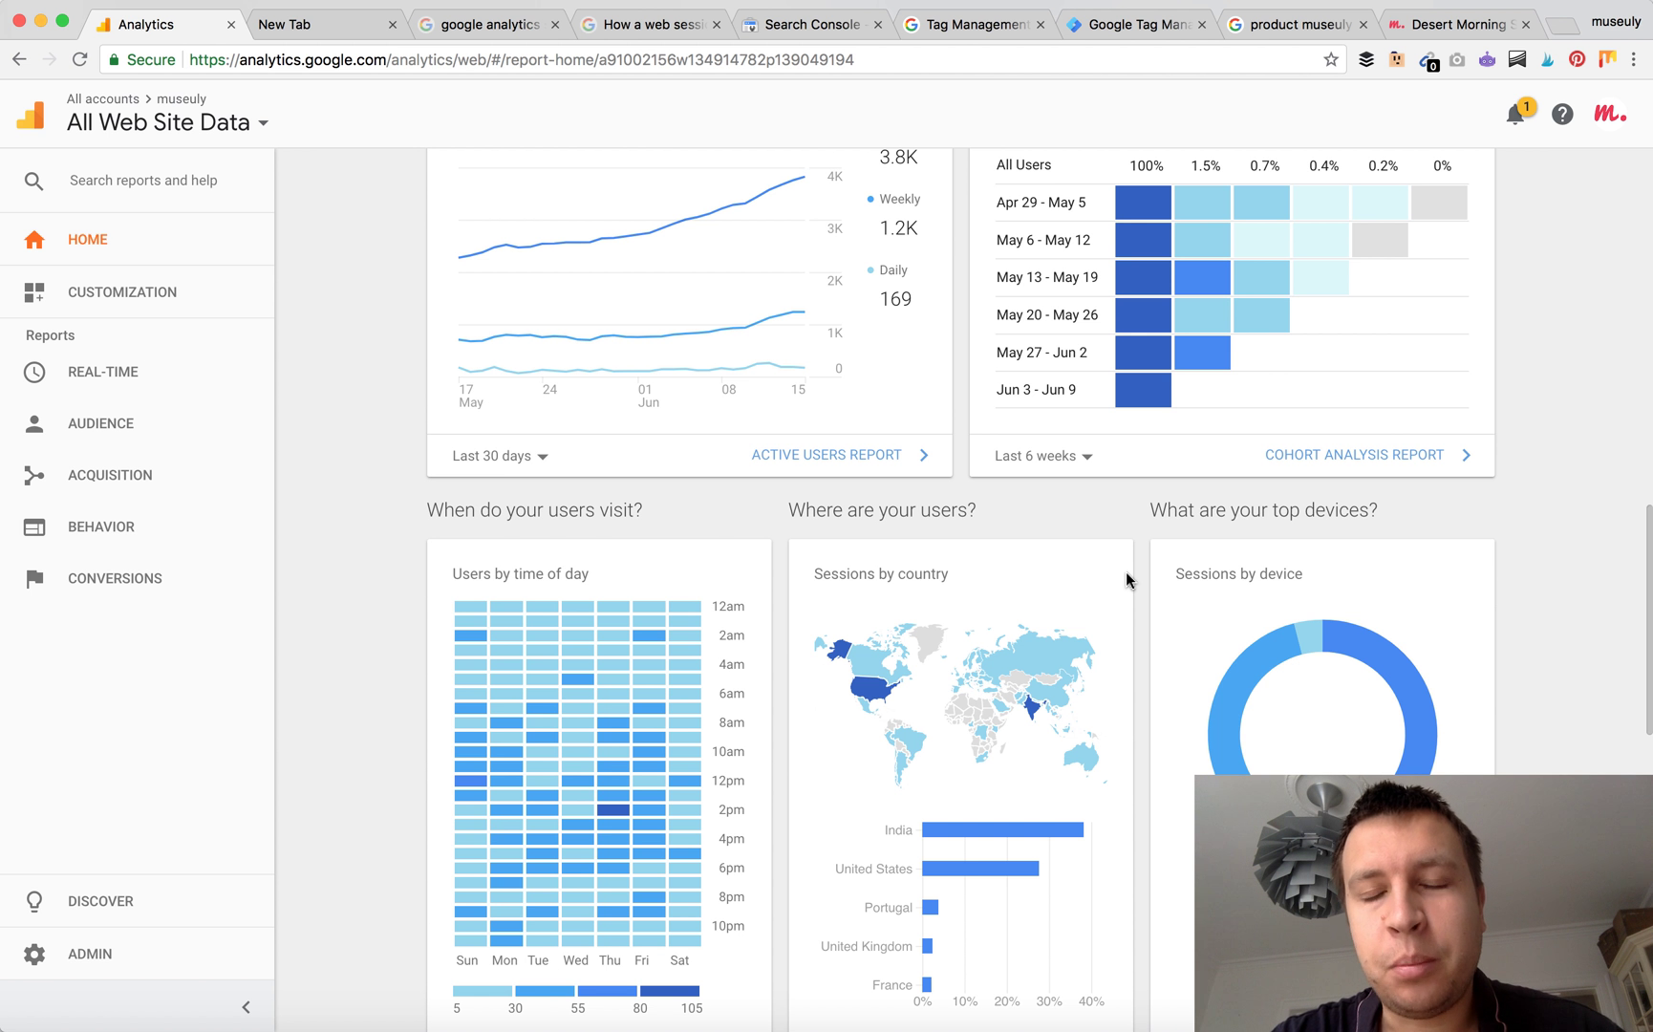
scroll(1126, 579, "down", 8)
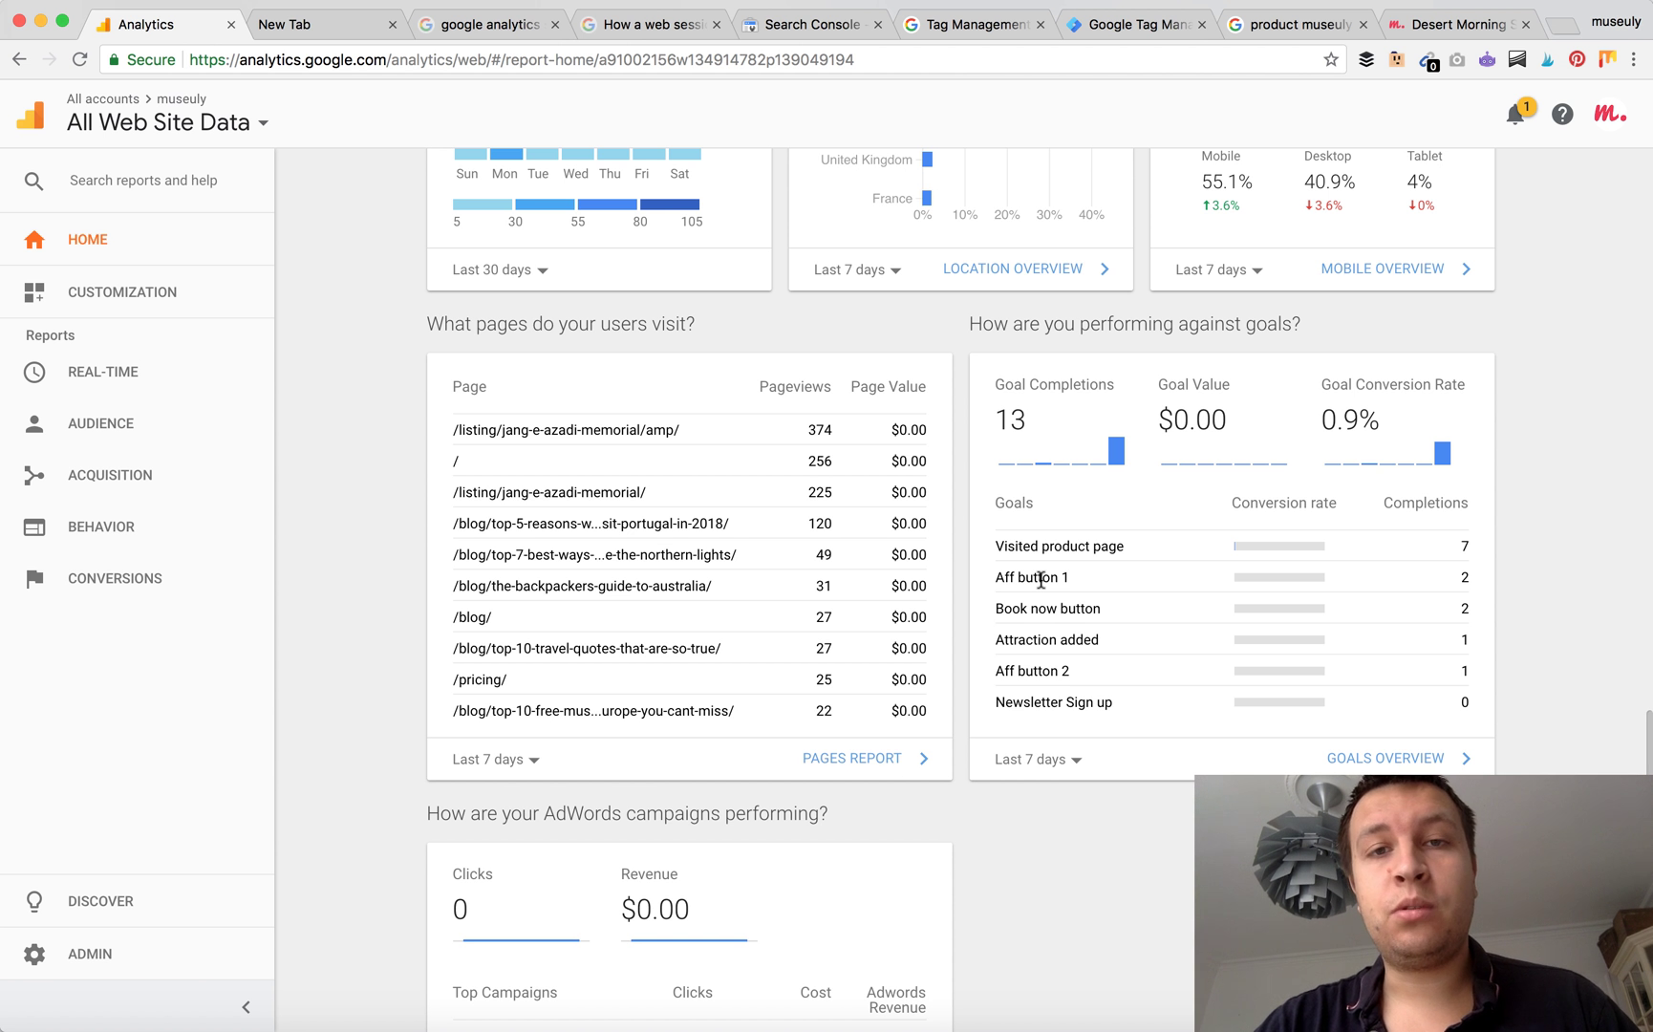
scroll(1041, 579, "up", 3)
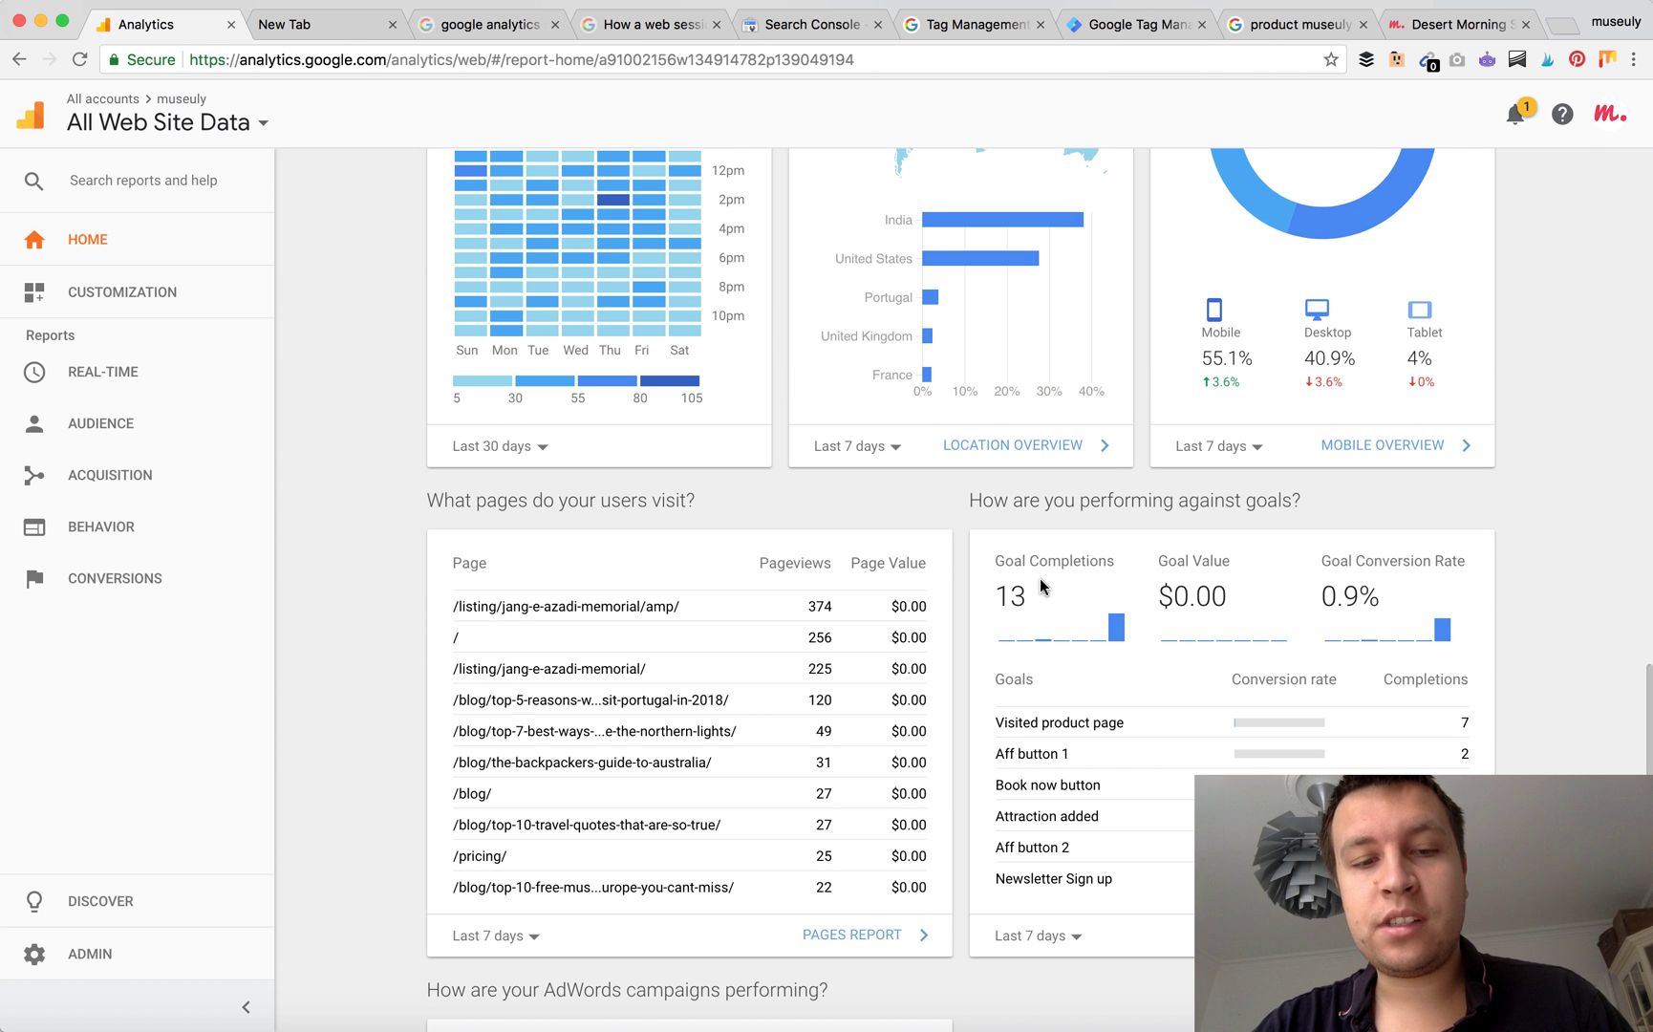
left_click(1128, 34)
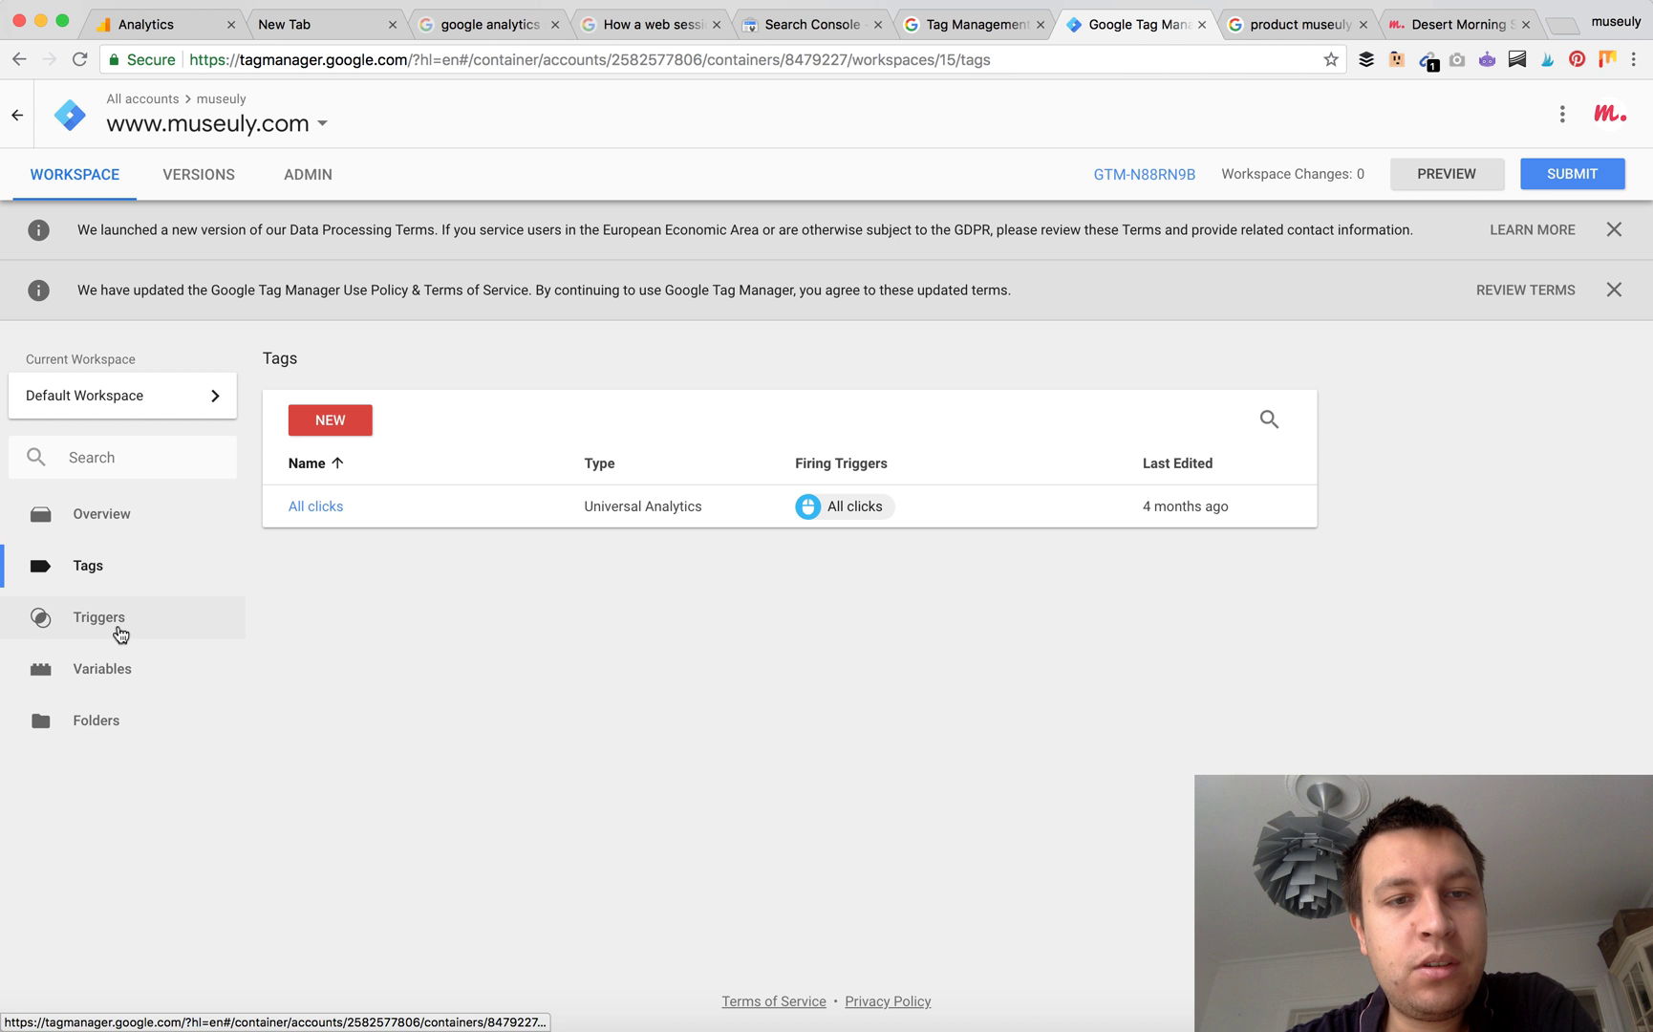
left_click(121, 633)
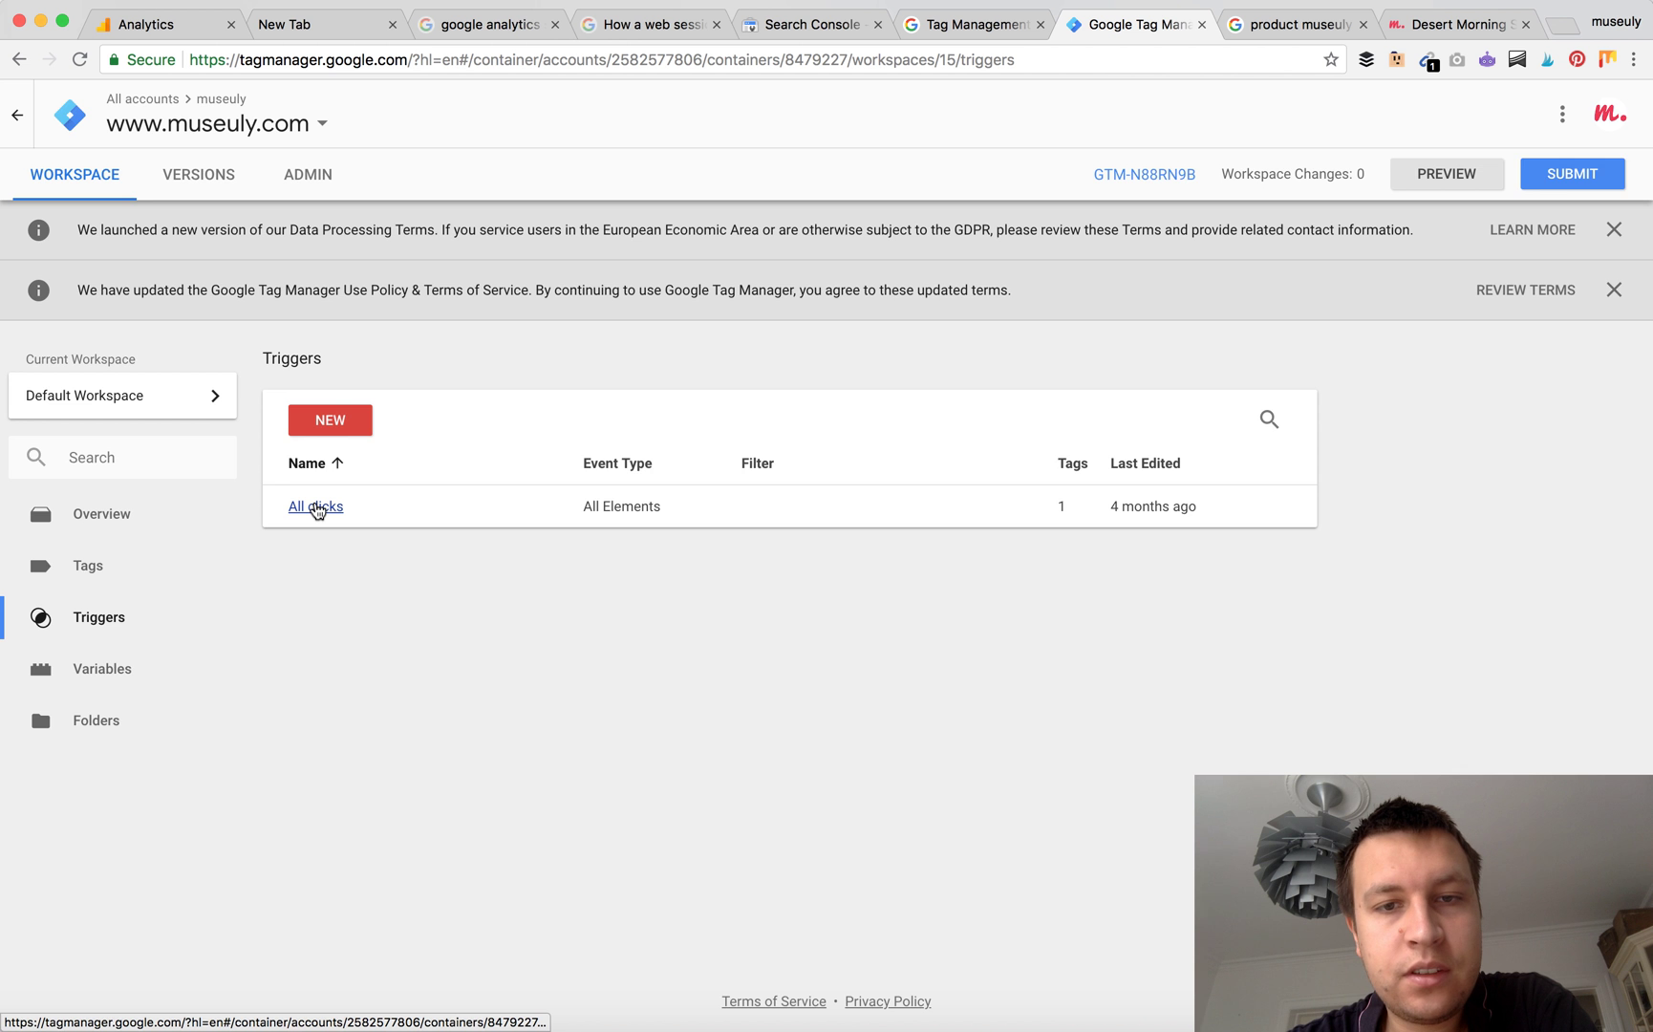
left_click(317, 509)
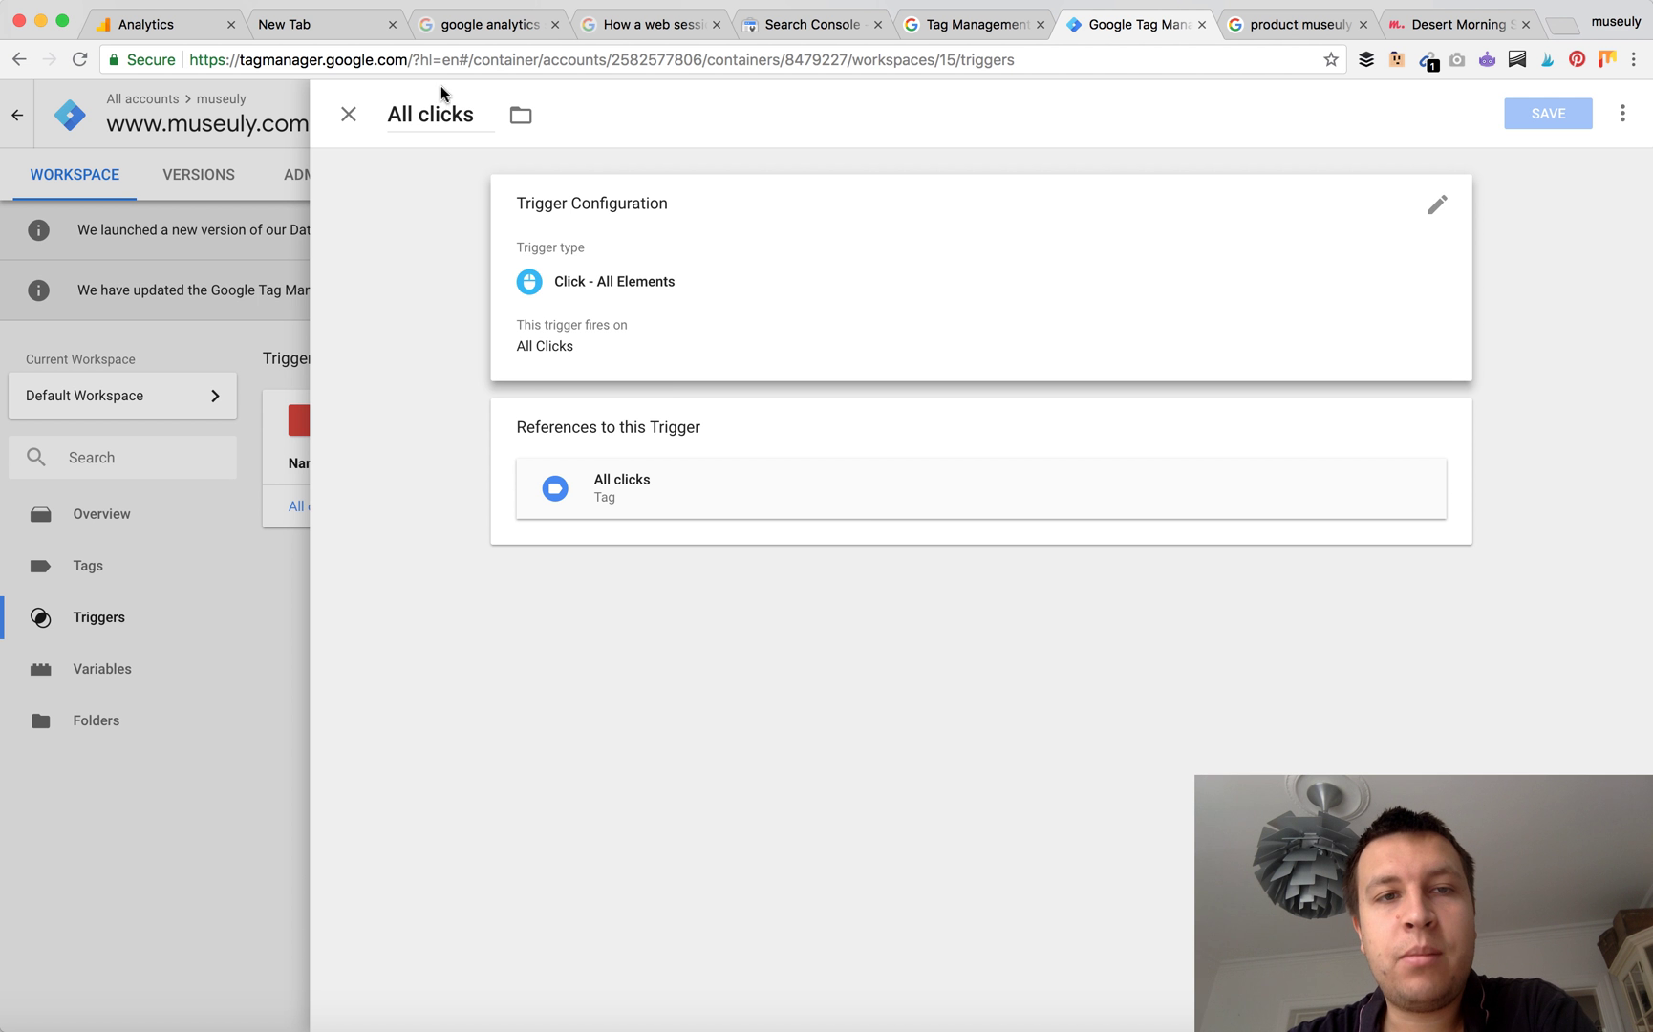
- Close the trigger and open the All clicks tag from the Tags list
left_click(349, 118)
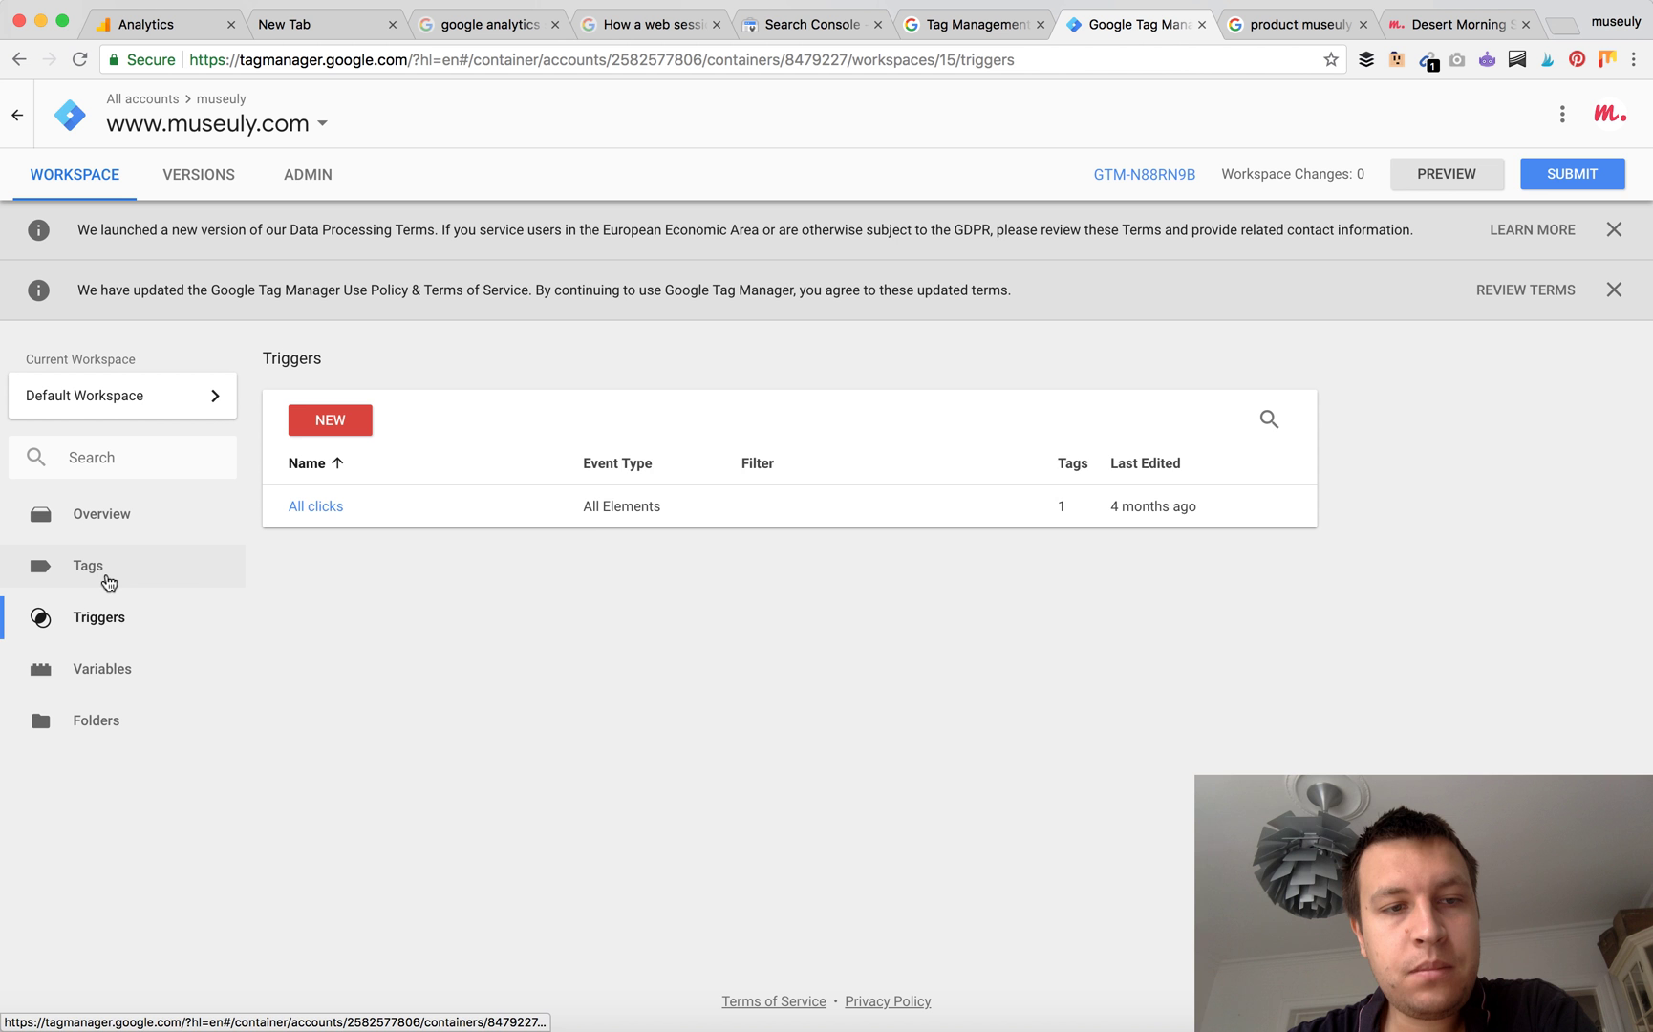
left_click(109, 581)
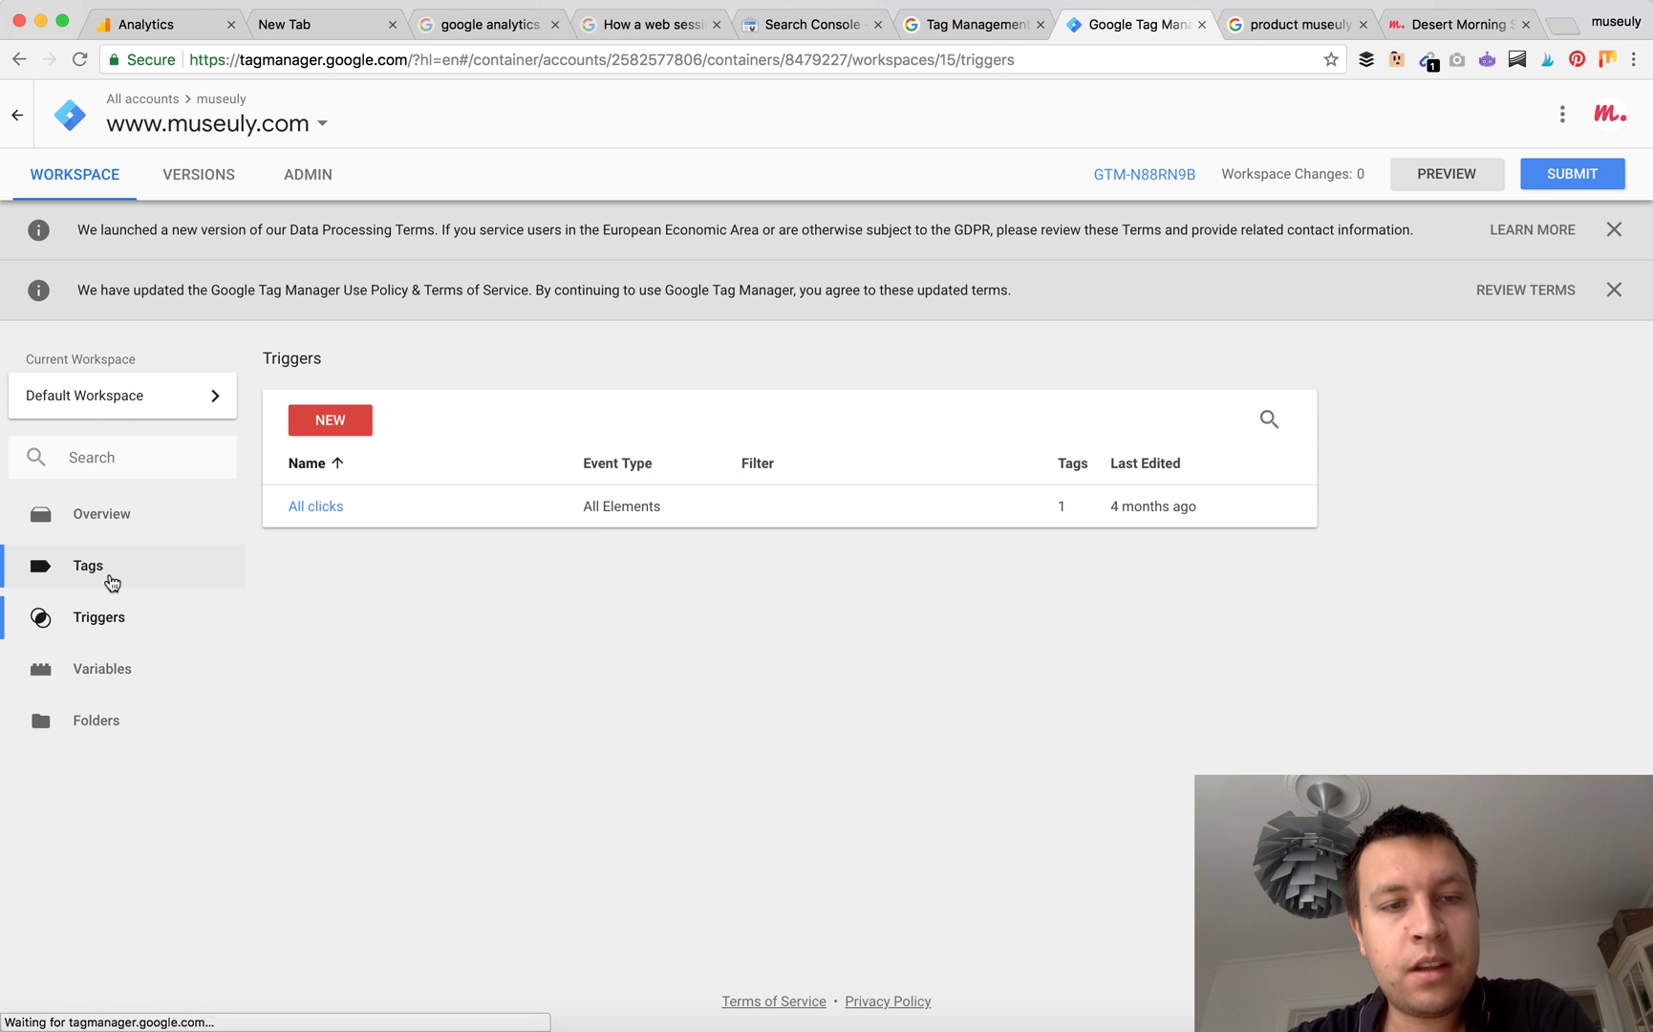
left_click(318, 509)
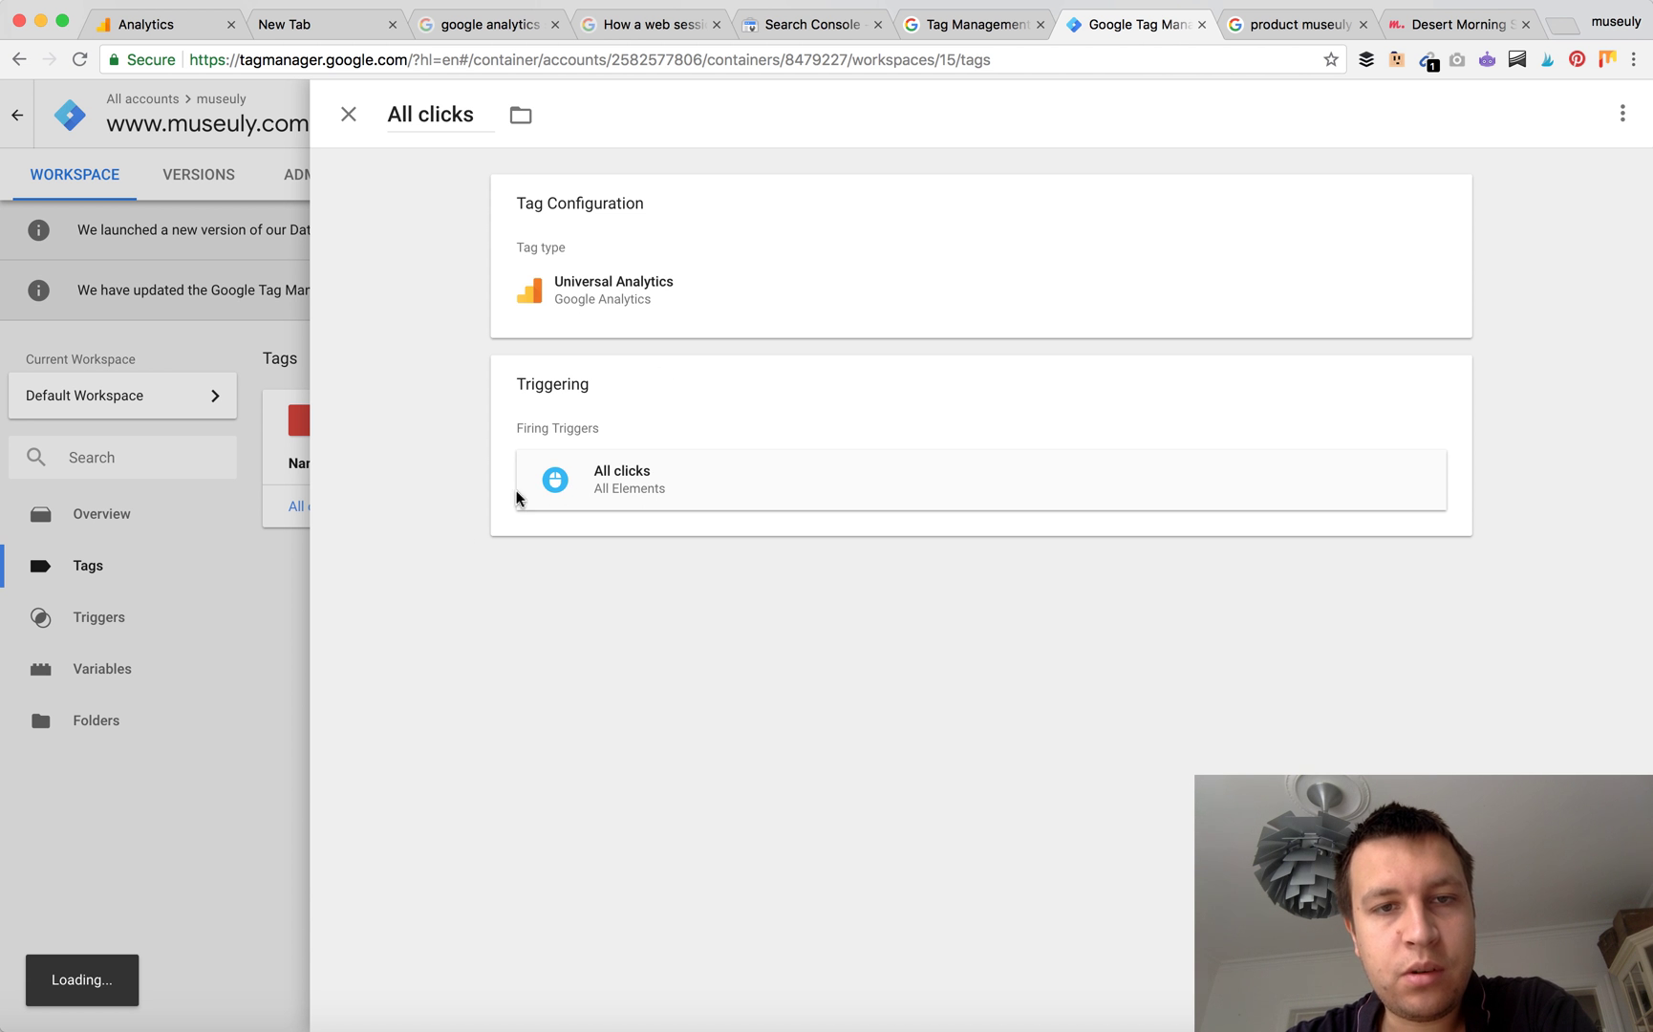
- Review the All clicks tag's event parameters: Category {{Page URL}}, Action {{Click ID}}{{Click Text}}, Label {{Click Element}}
left_click(658, 370)
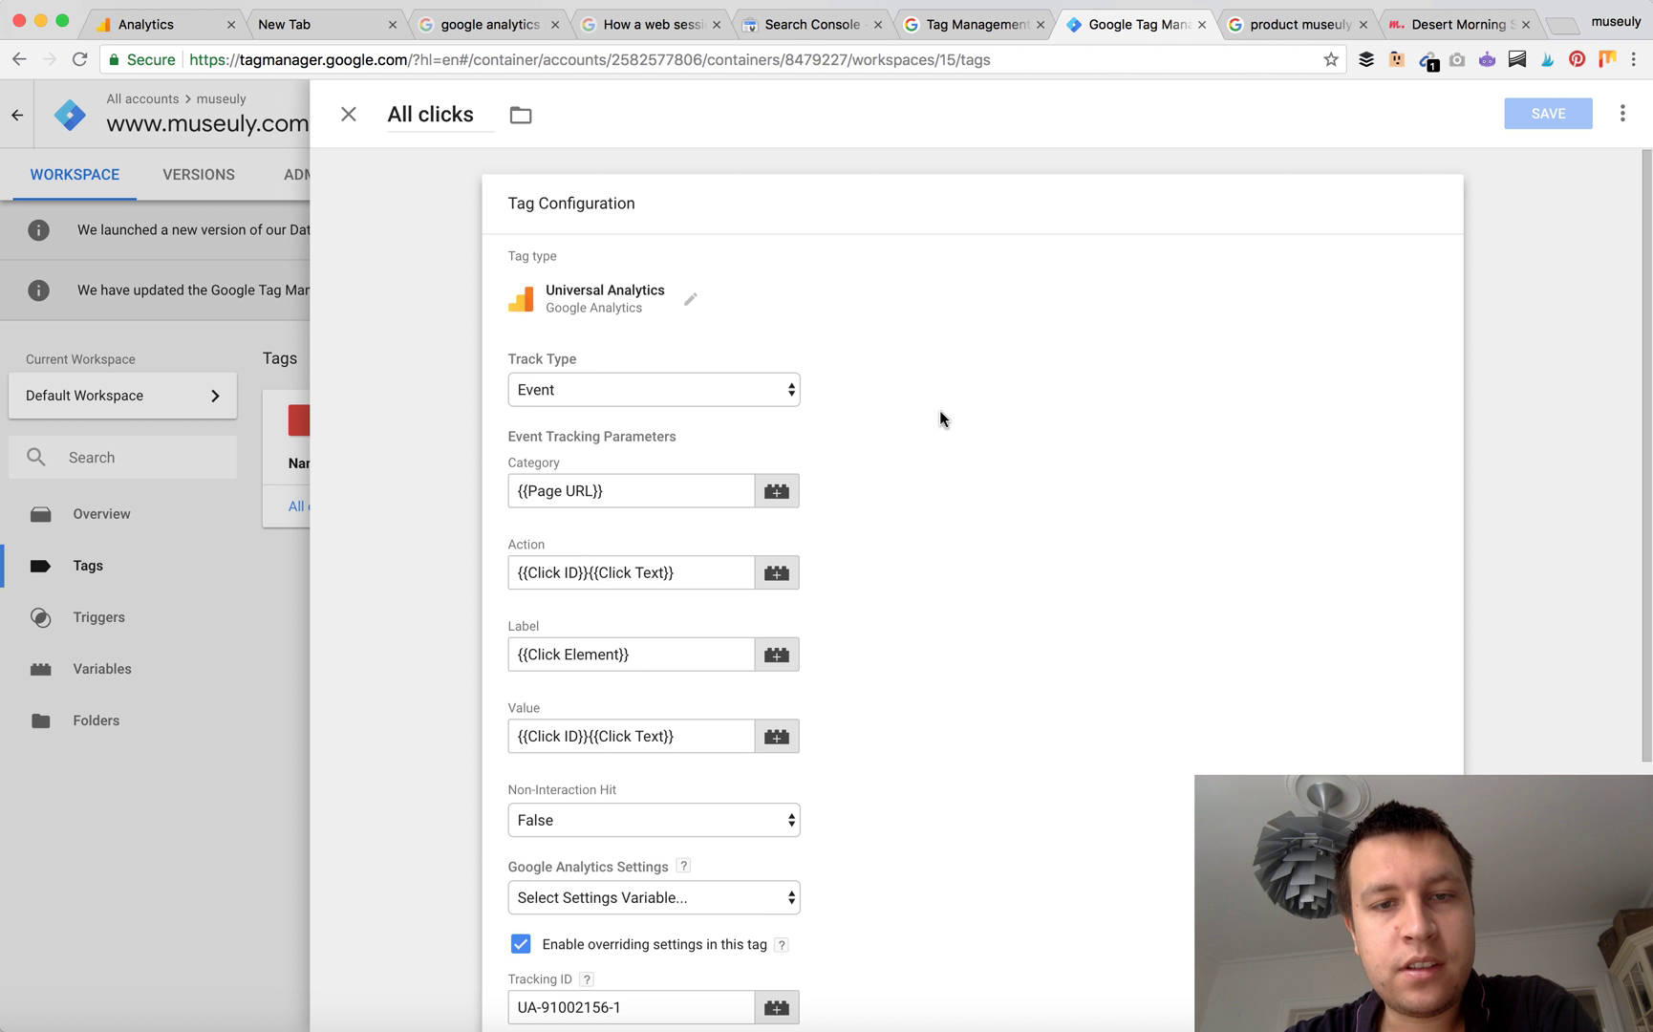
scroll(941, 417, "down", 2)
scroll(941, 417, "down", 6)
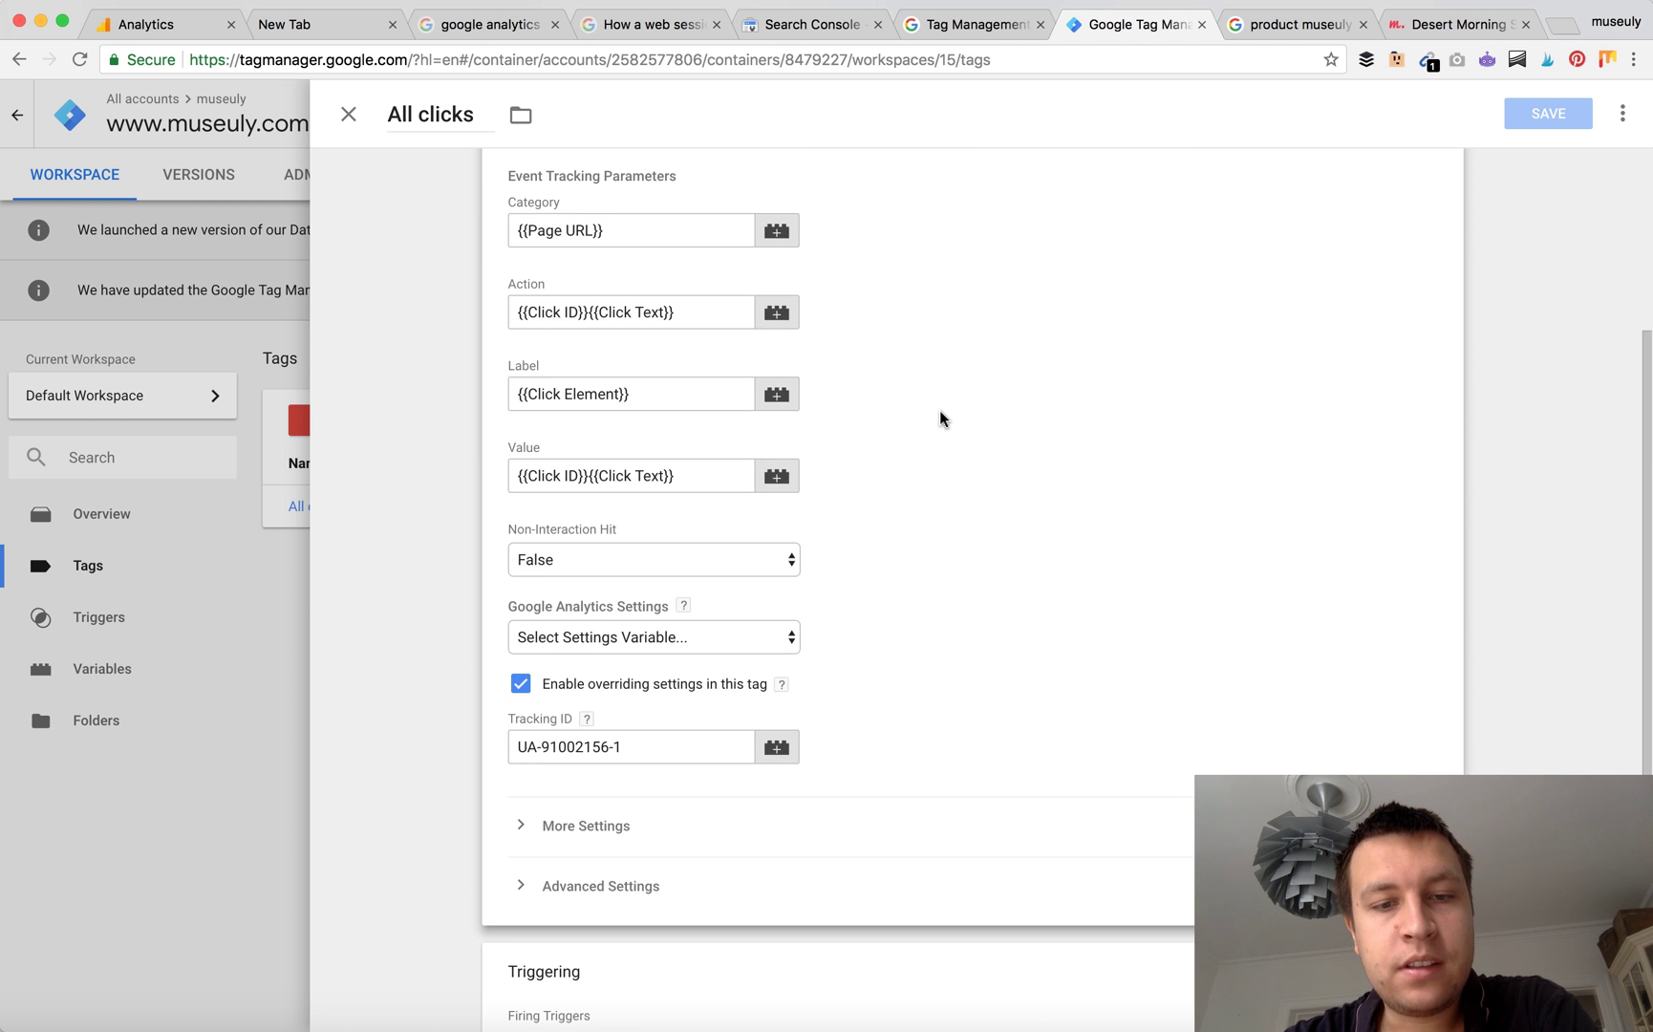
scroll(942, 418, "up", 5)
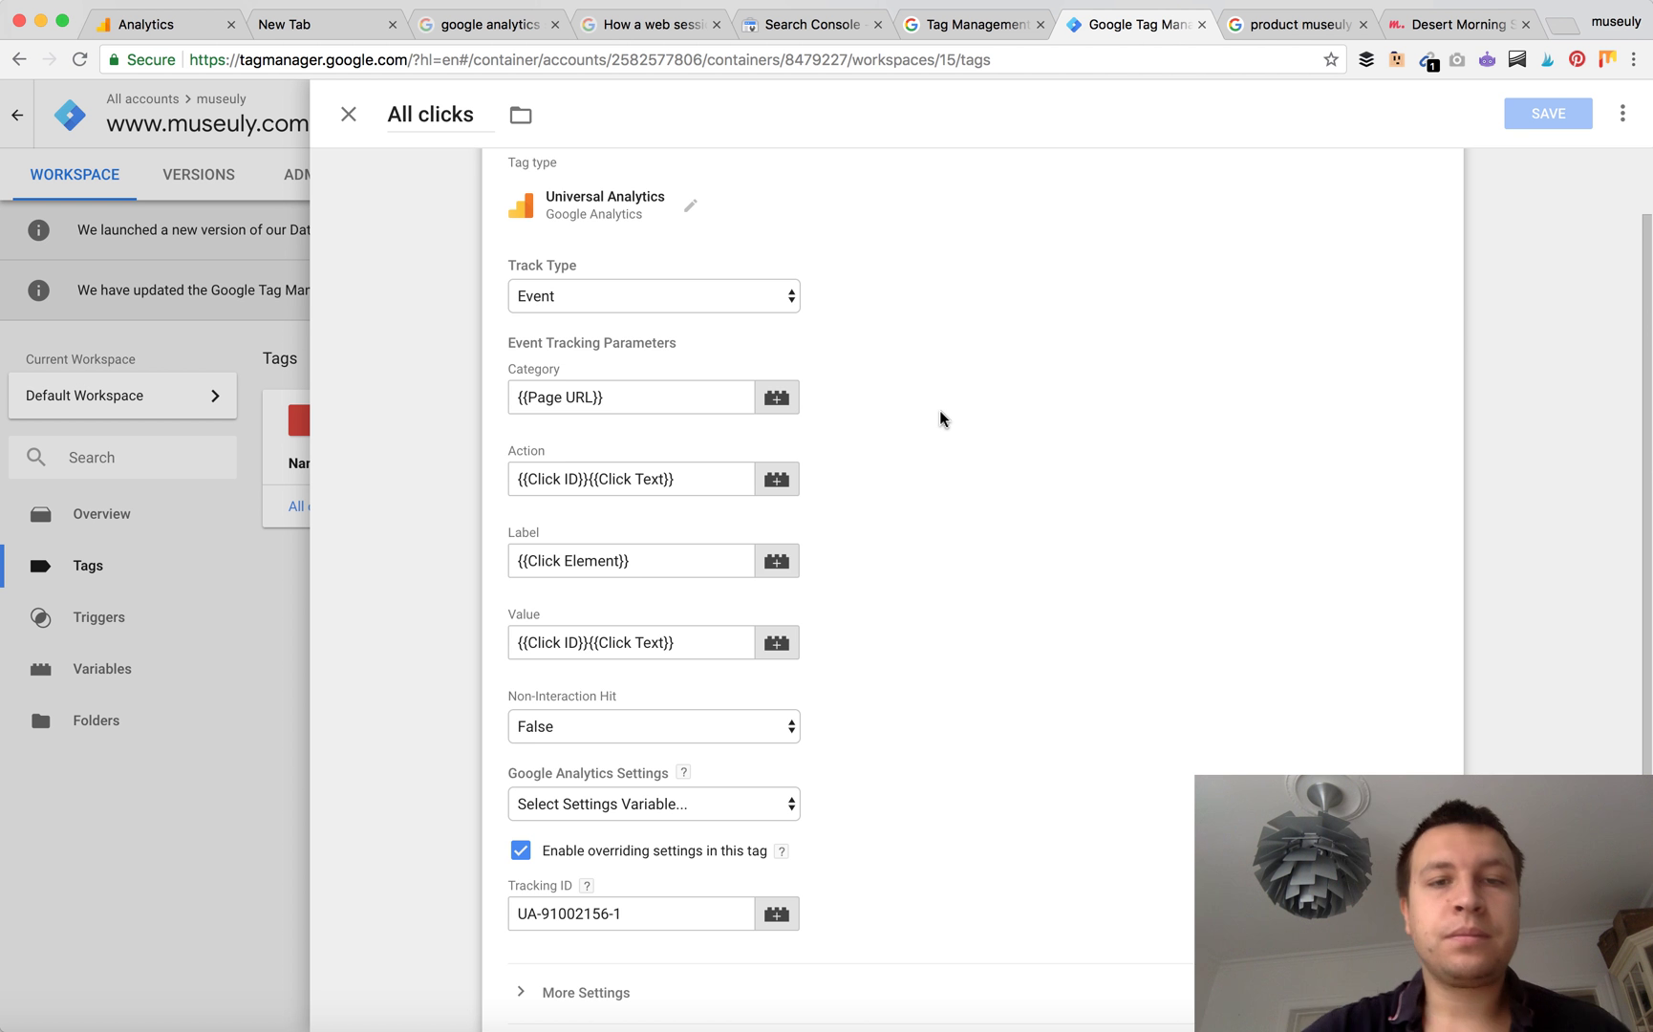
scroll(930, 419, "down", 2)
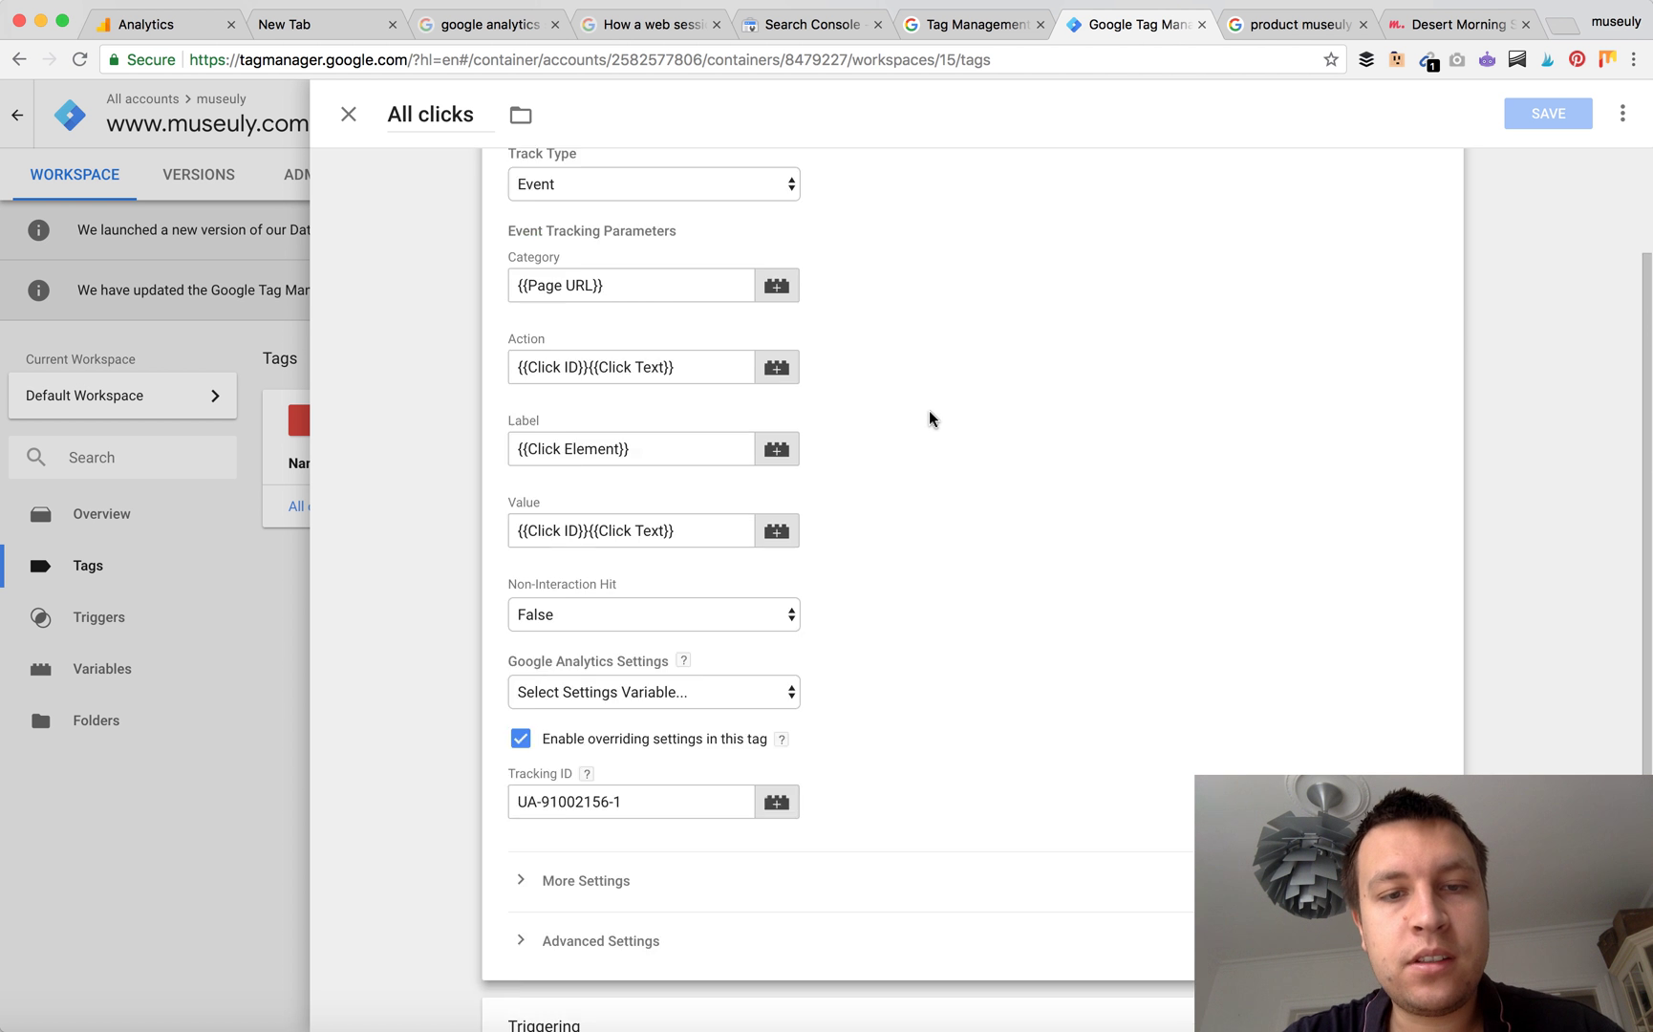
scroll(930, 419, "down", 3)
scroll(930, 419, "up", 1)
scroll(929, 418, "up", 4)
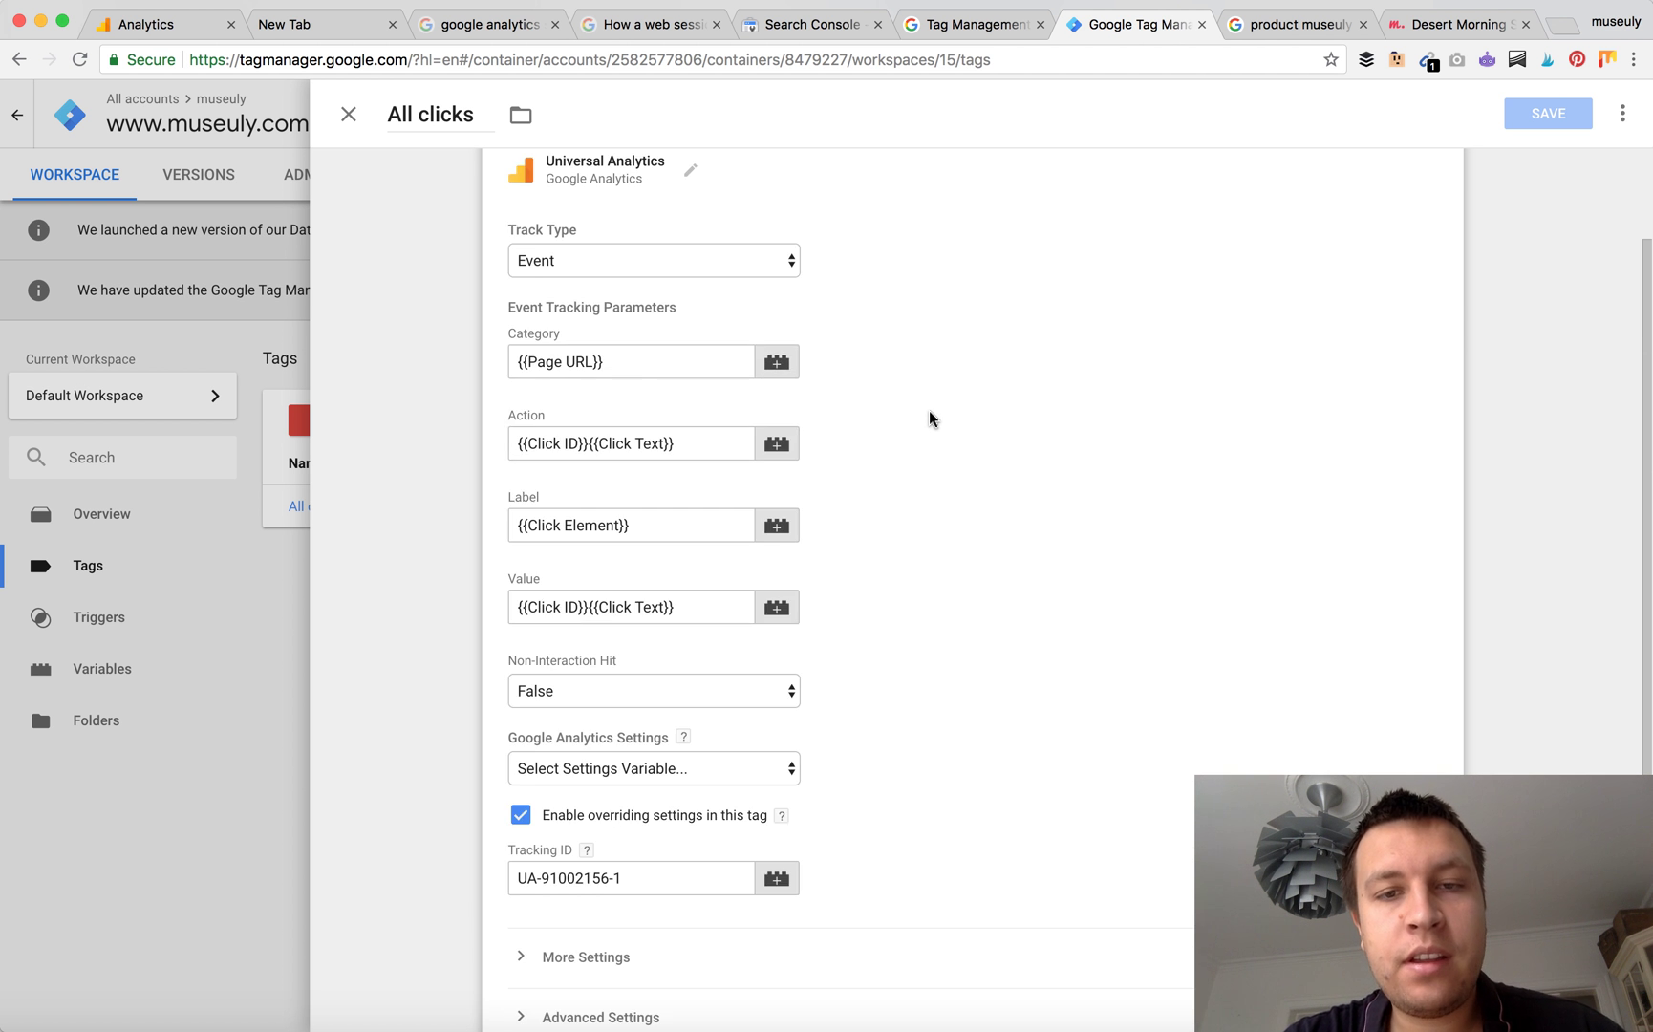
scroll(929, 419, "down", 1)
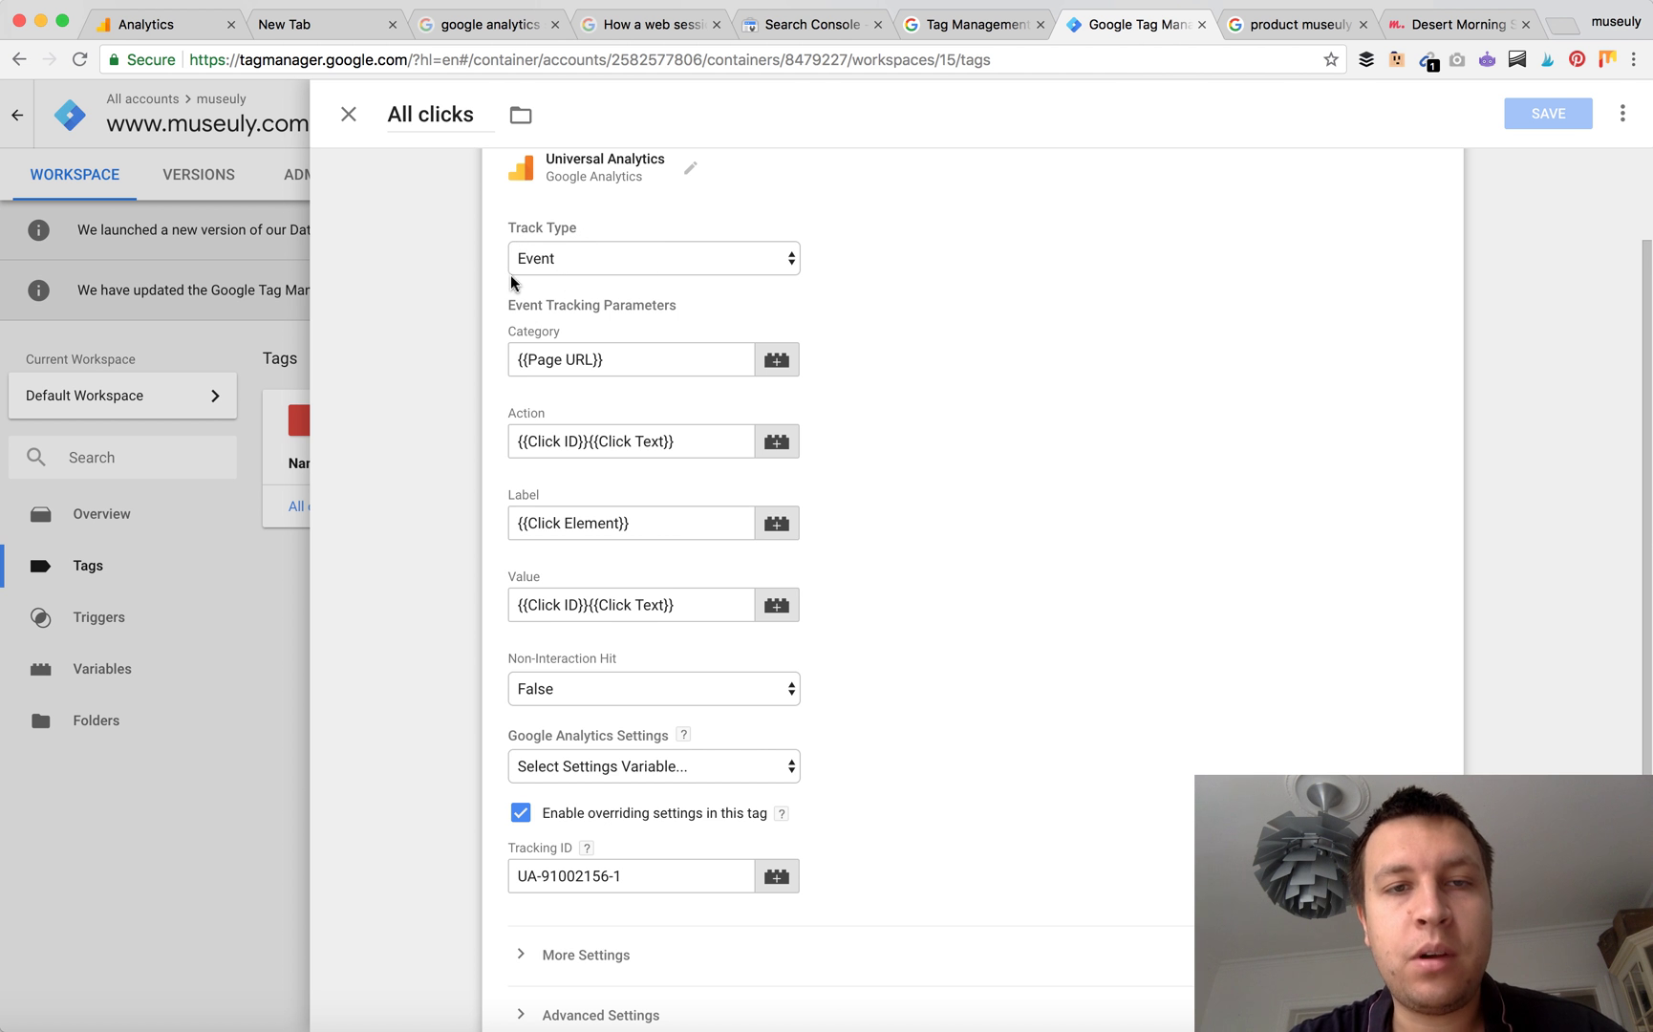
scroll(968, 357, "down", 1)
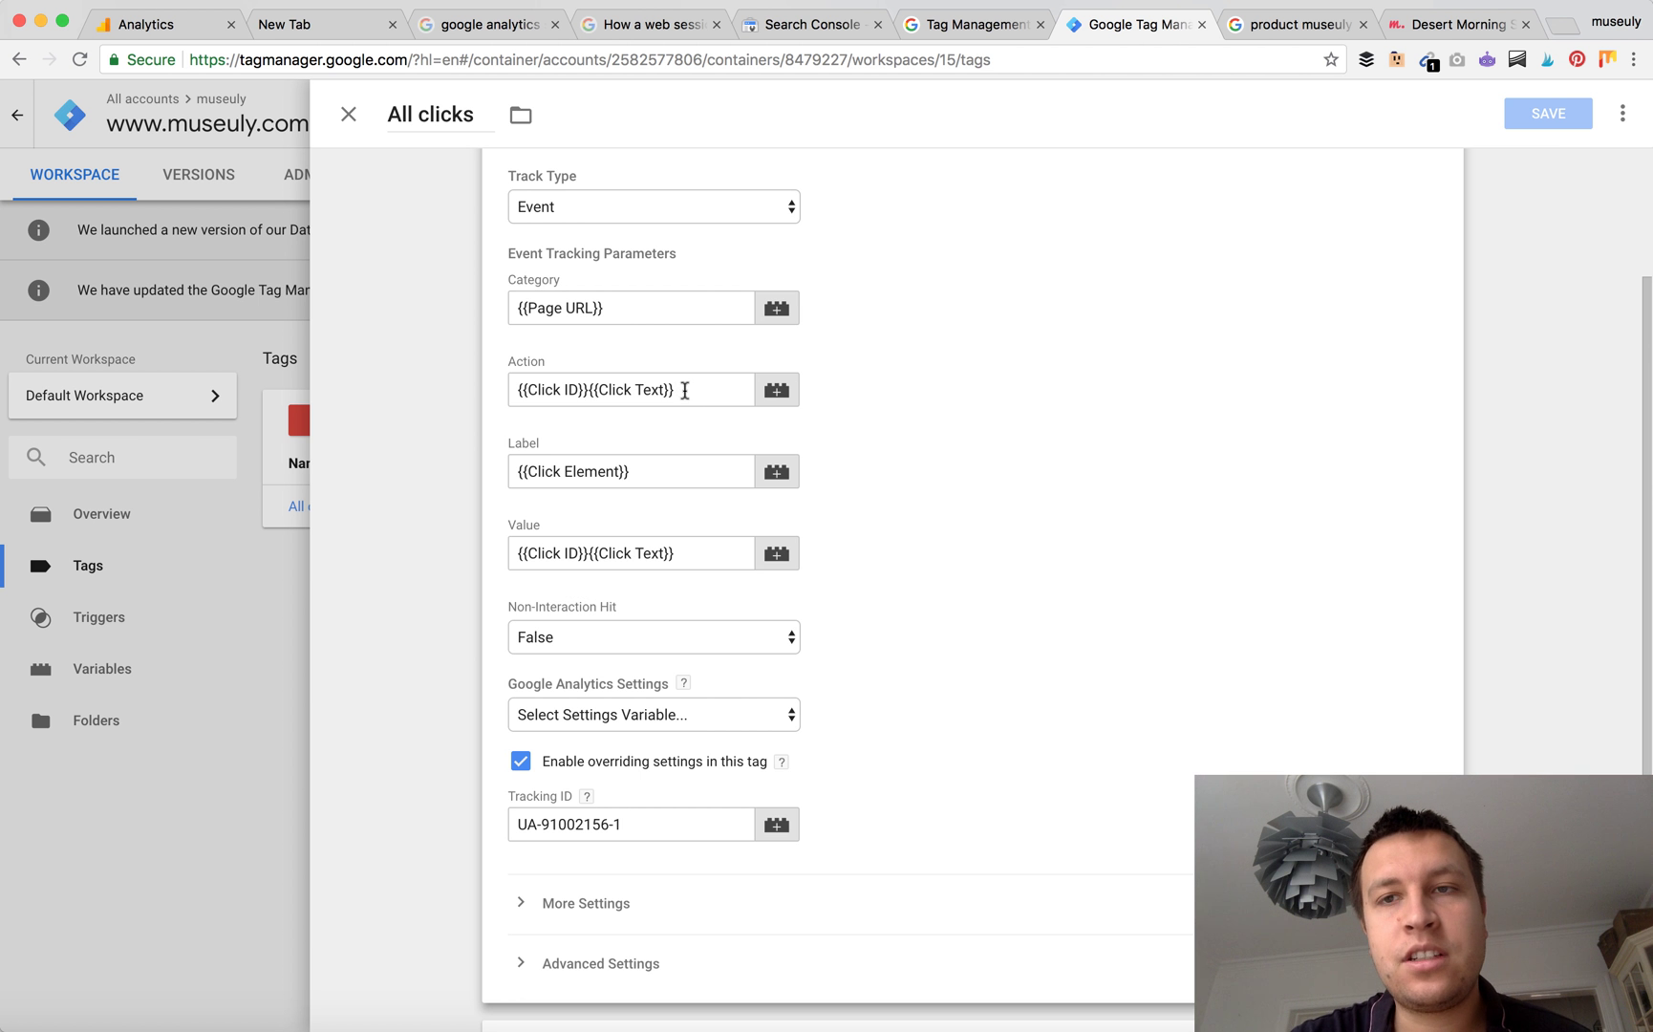
left_click(1448, 33)
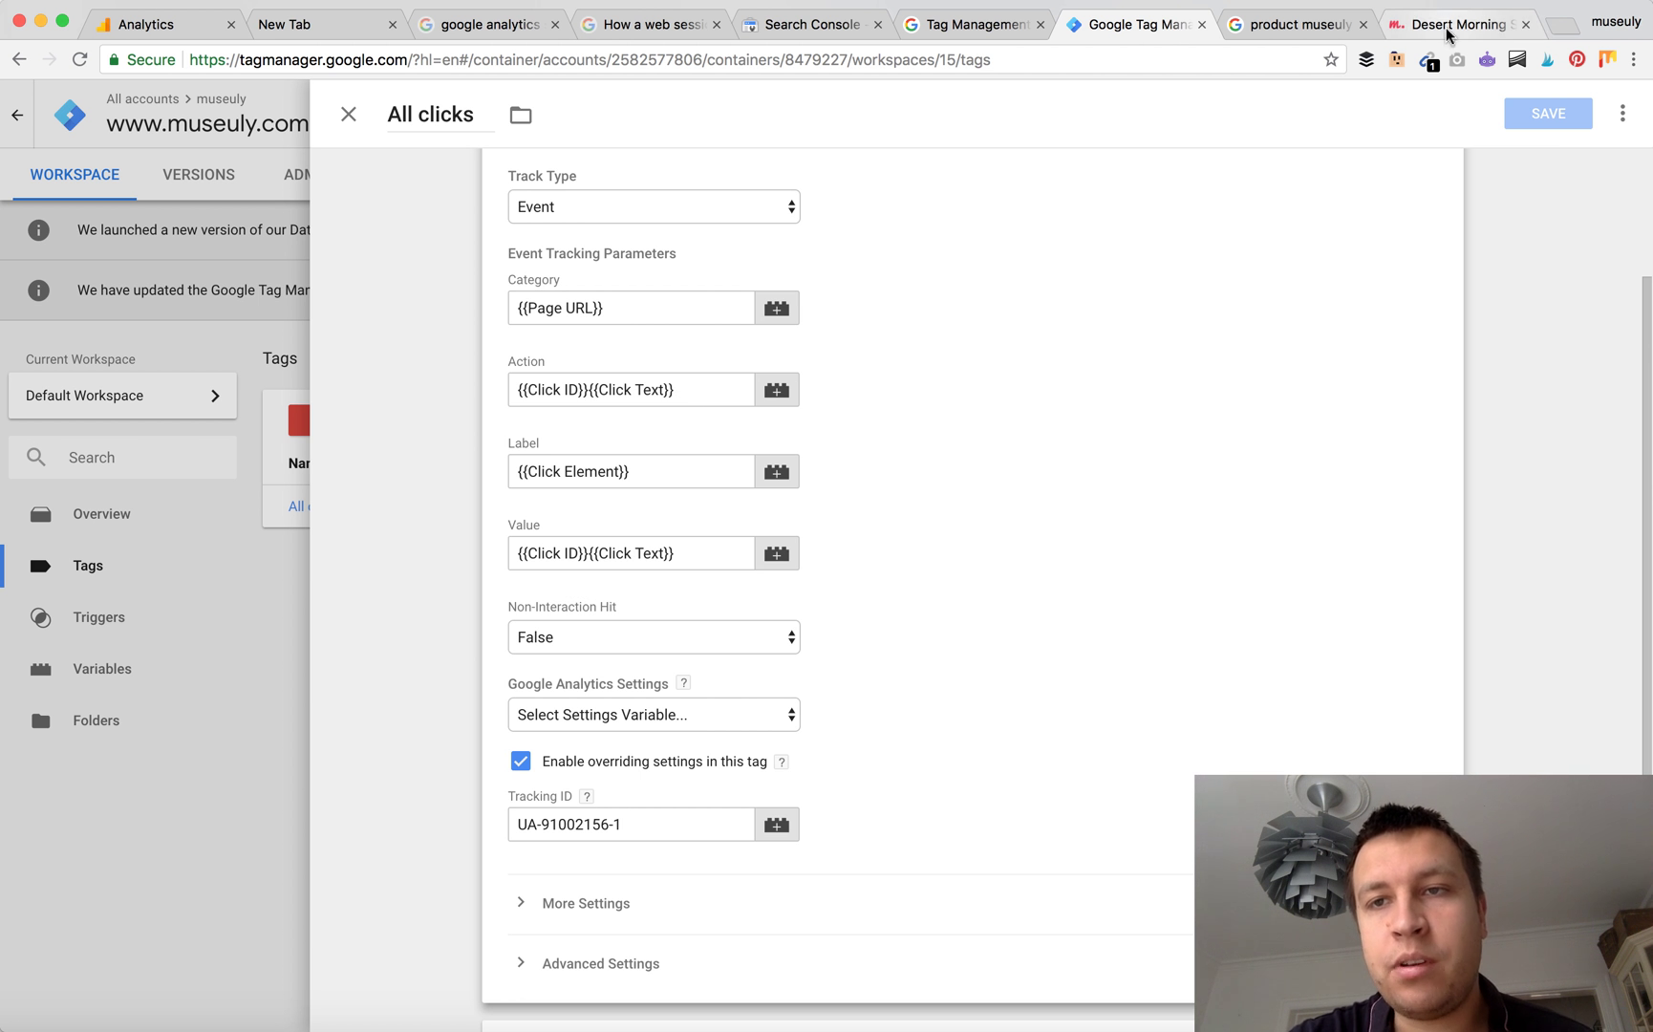
- Scroll the Desert Morning Safari page down to its Get tickets! button, then return to Tag Manager
scroll(1176, 544, "down", 3)
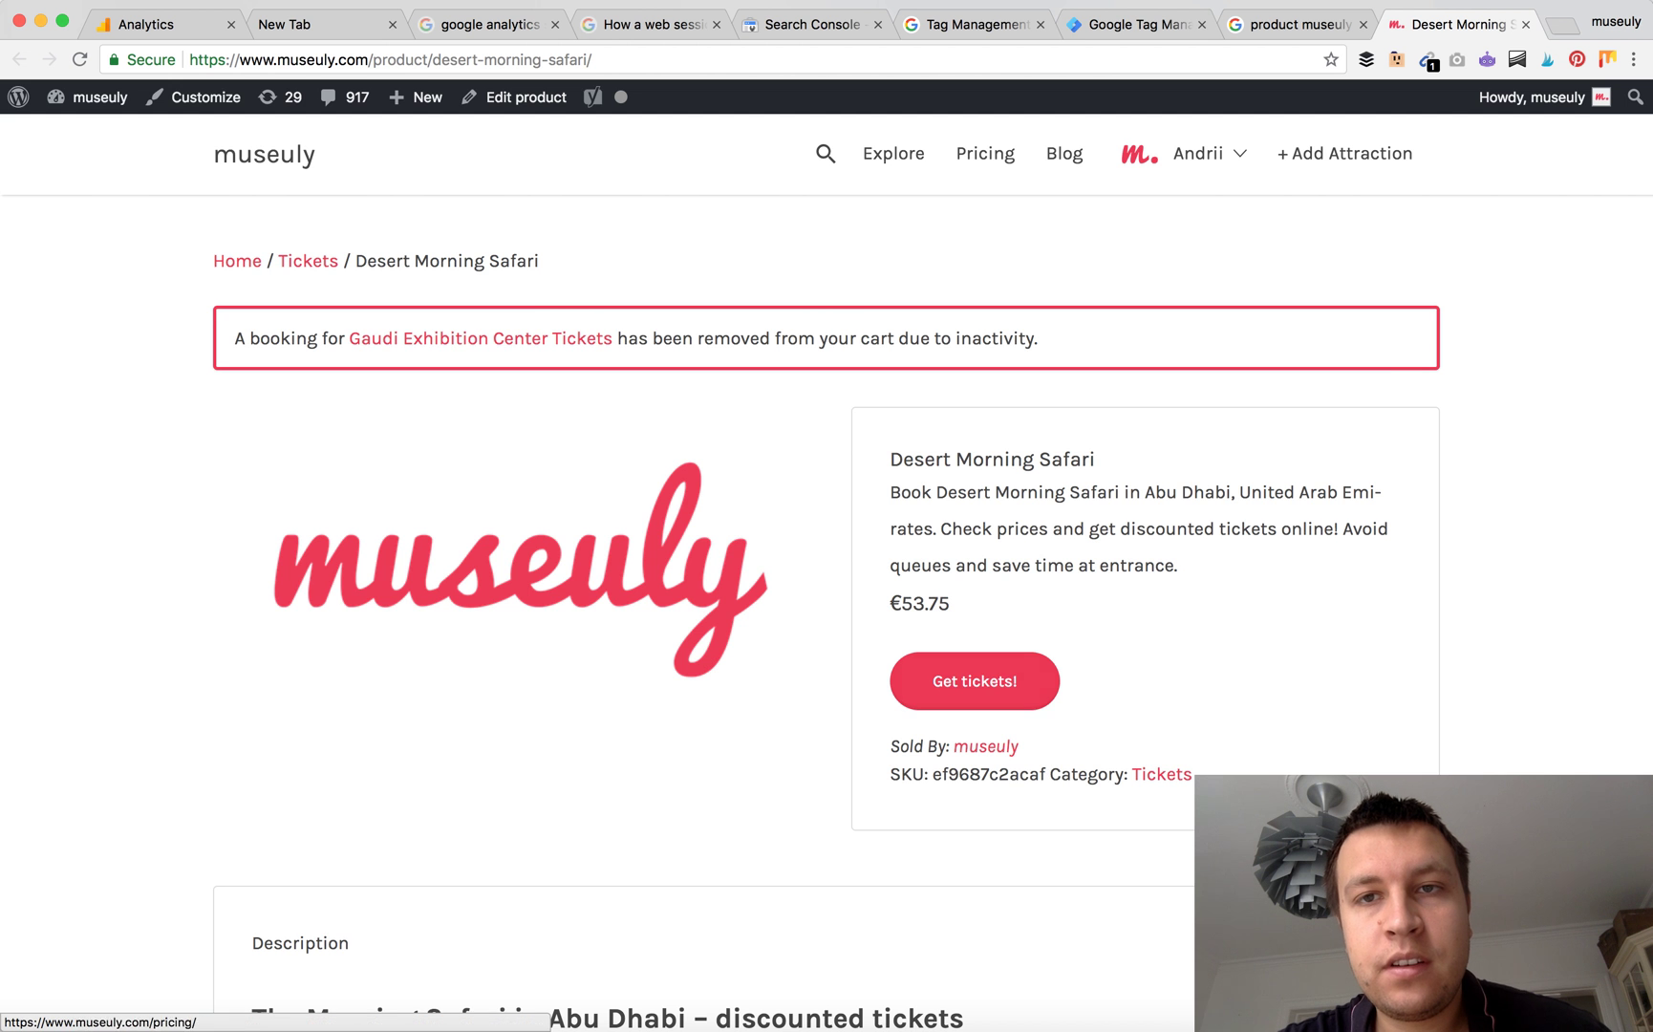
left_click(1151, 38)
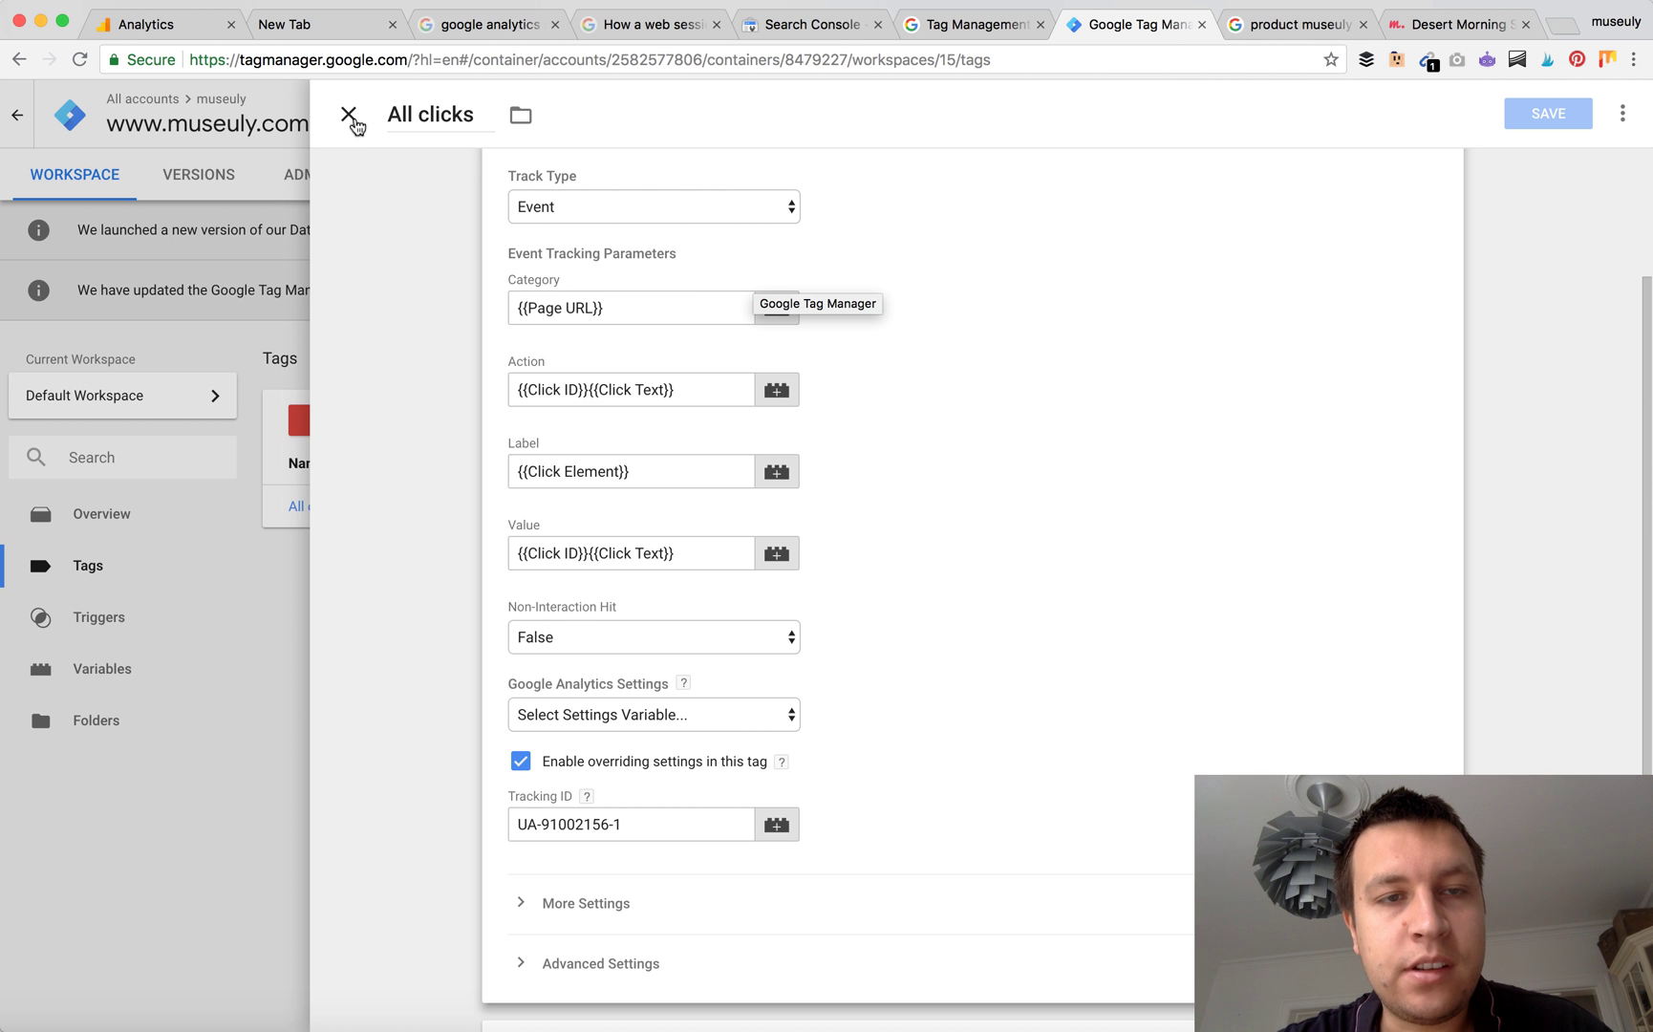
- Close the All clicks tag editor to get back to the workspace's Tags list
left_click(349, 115)
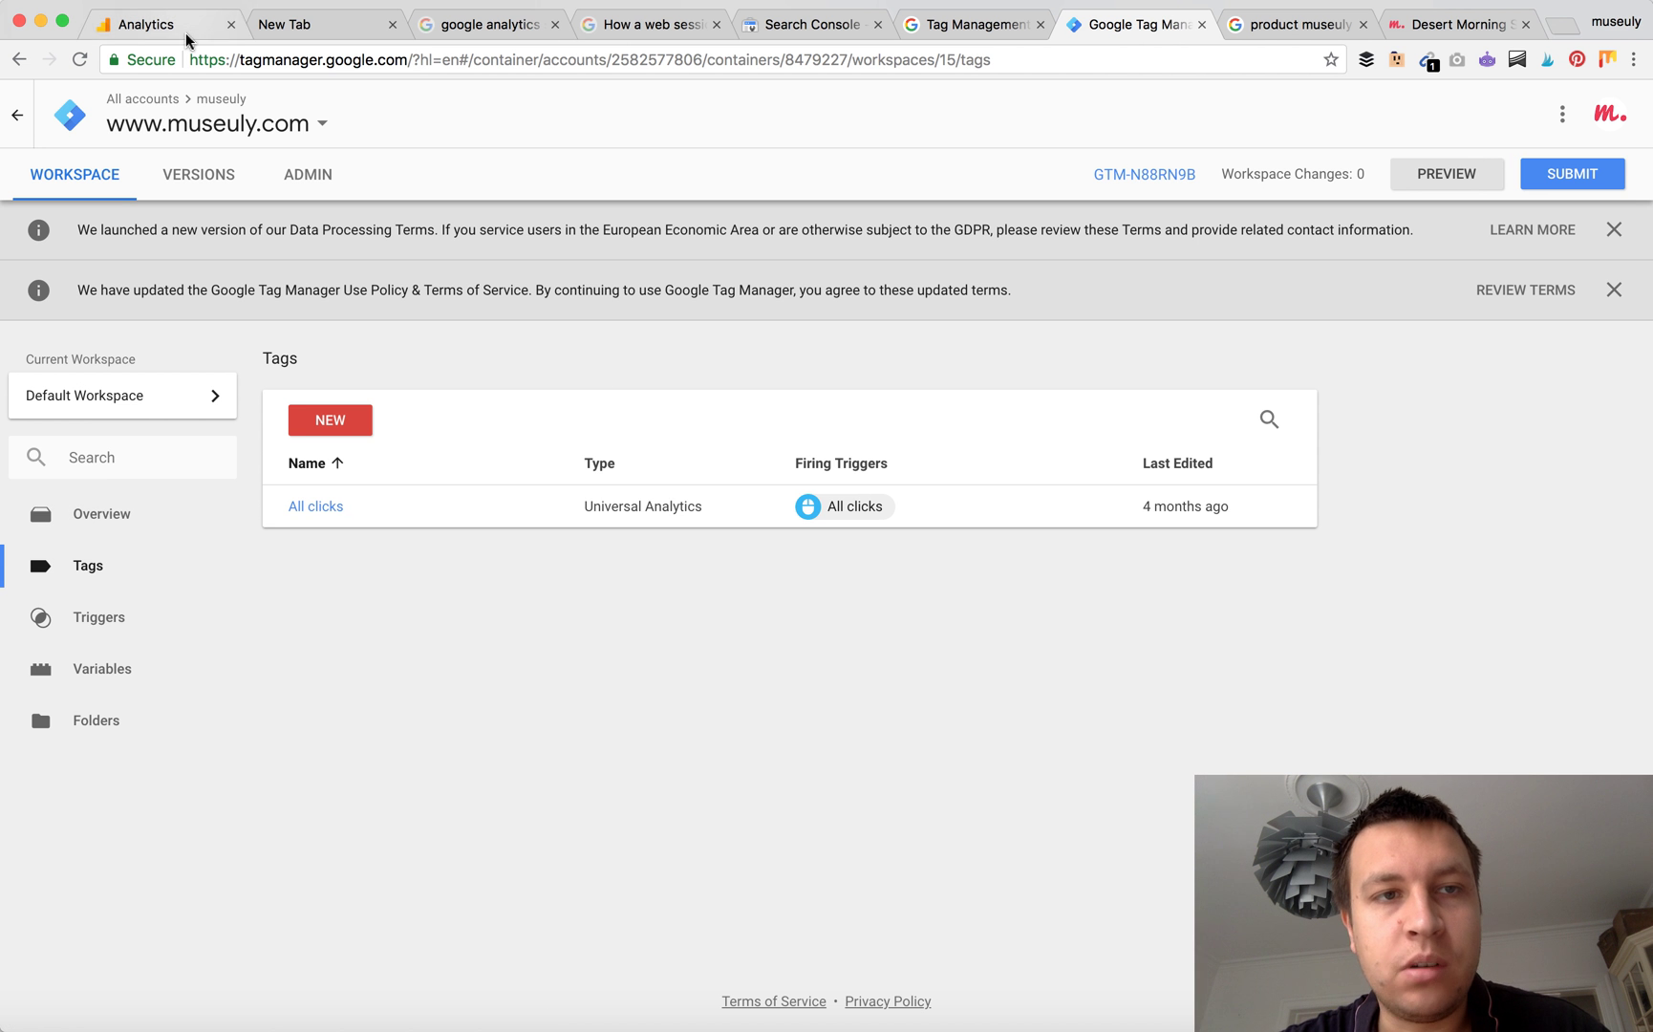
- In Google Analytics Admin, open Goals under the All Web Site Data view
left_click(153, 24)
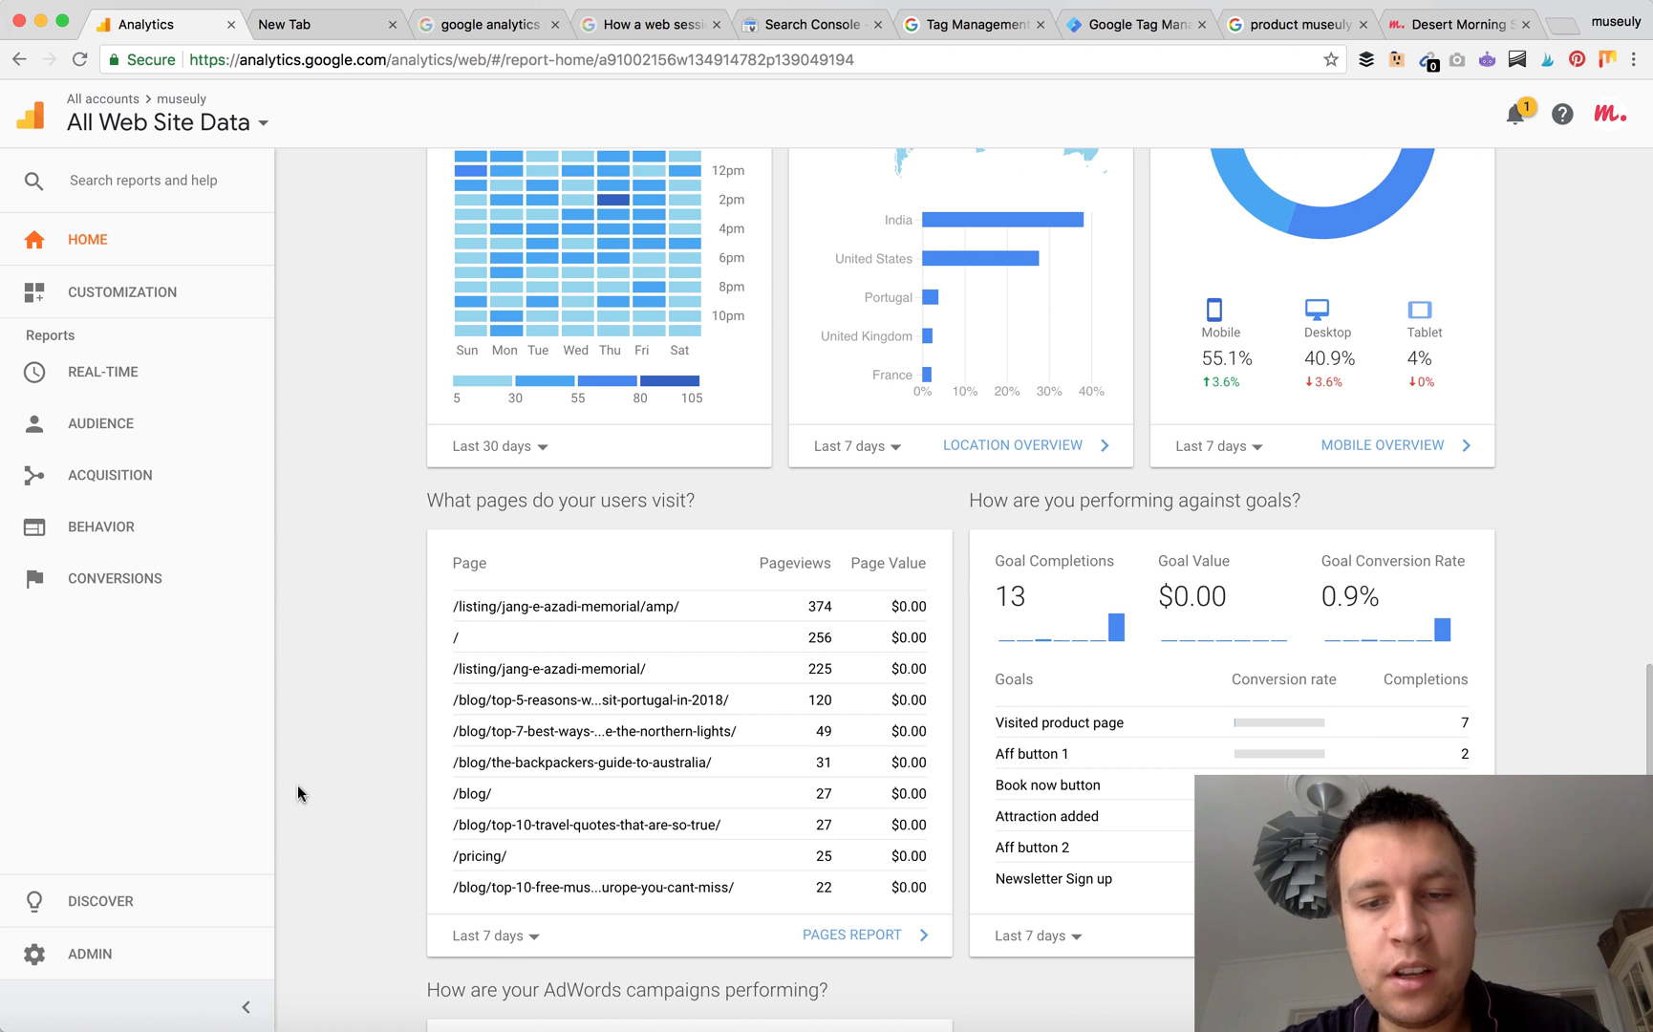
left_click(96, 959)
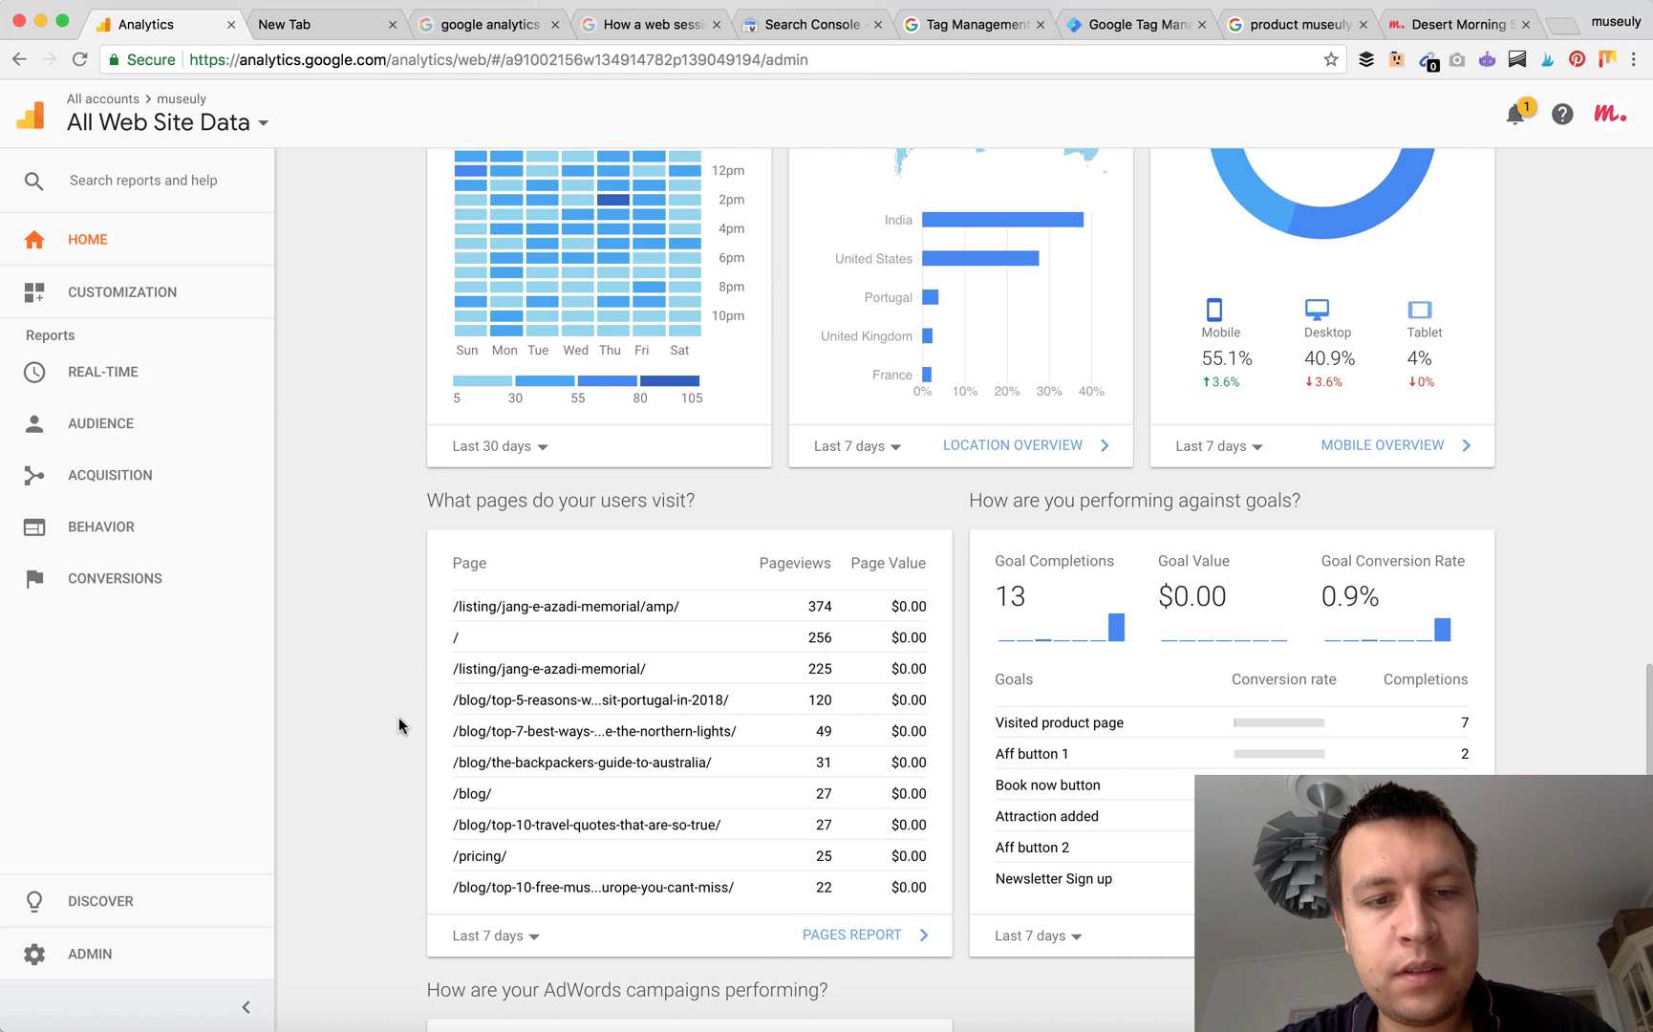
left_click(103, 960)
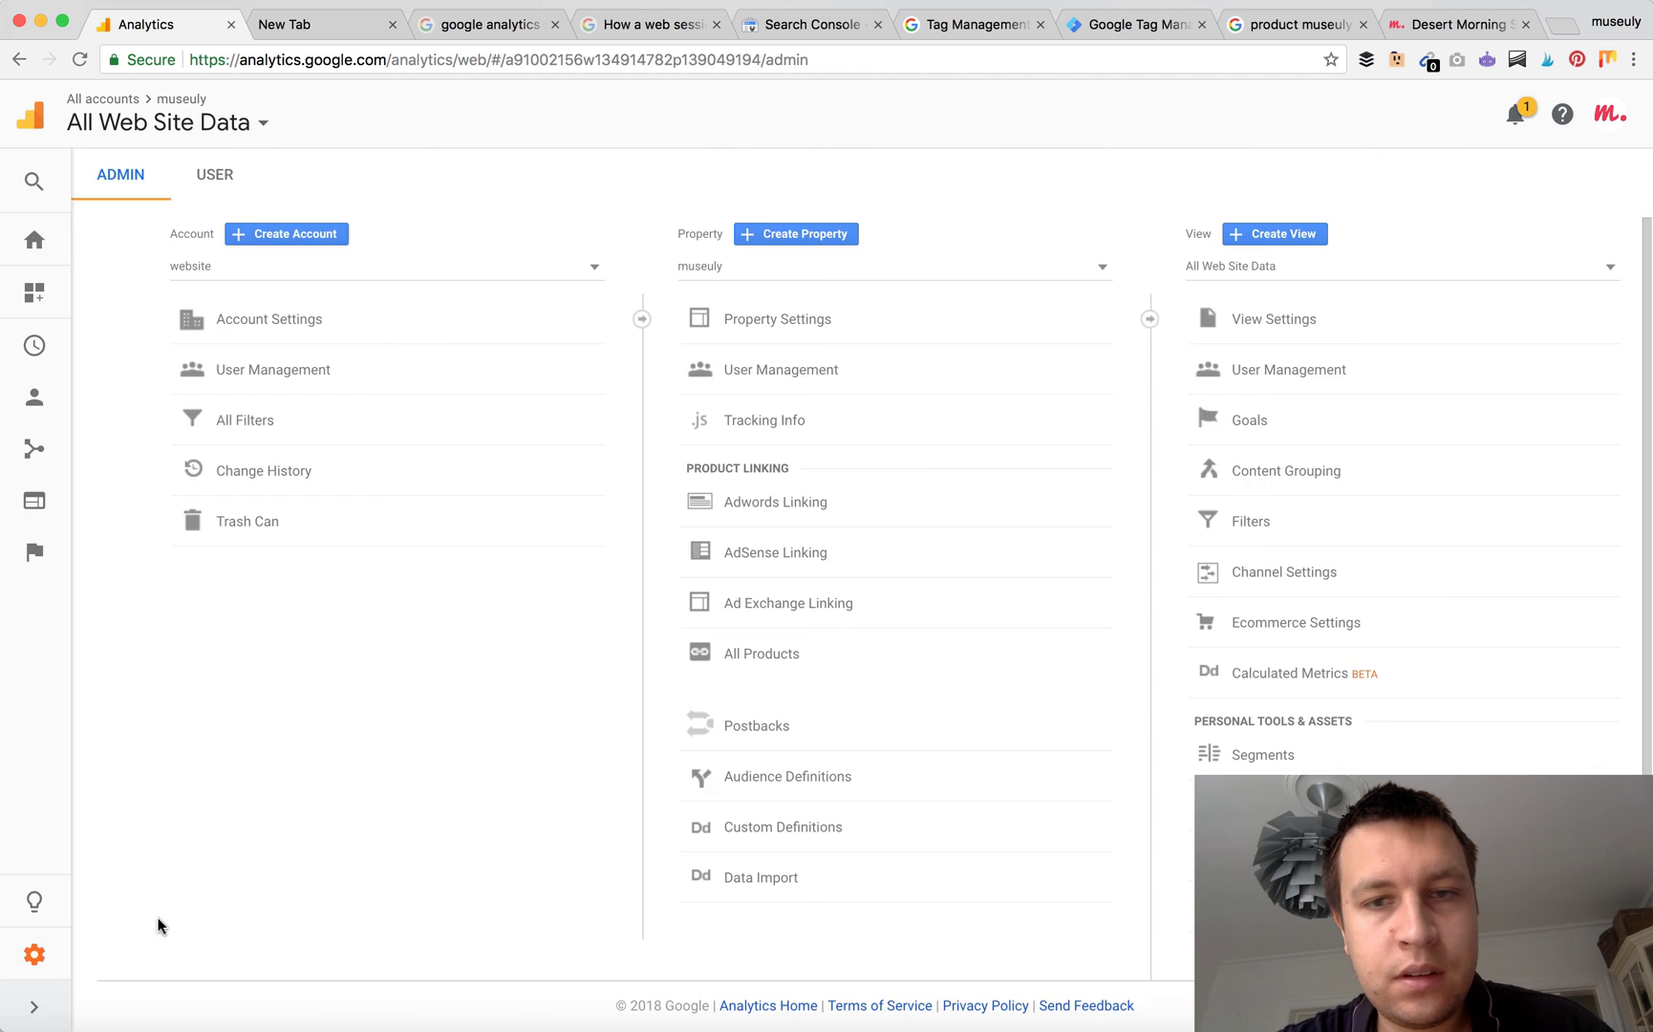
left_click(1300, 421)
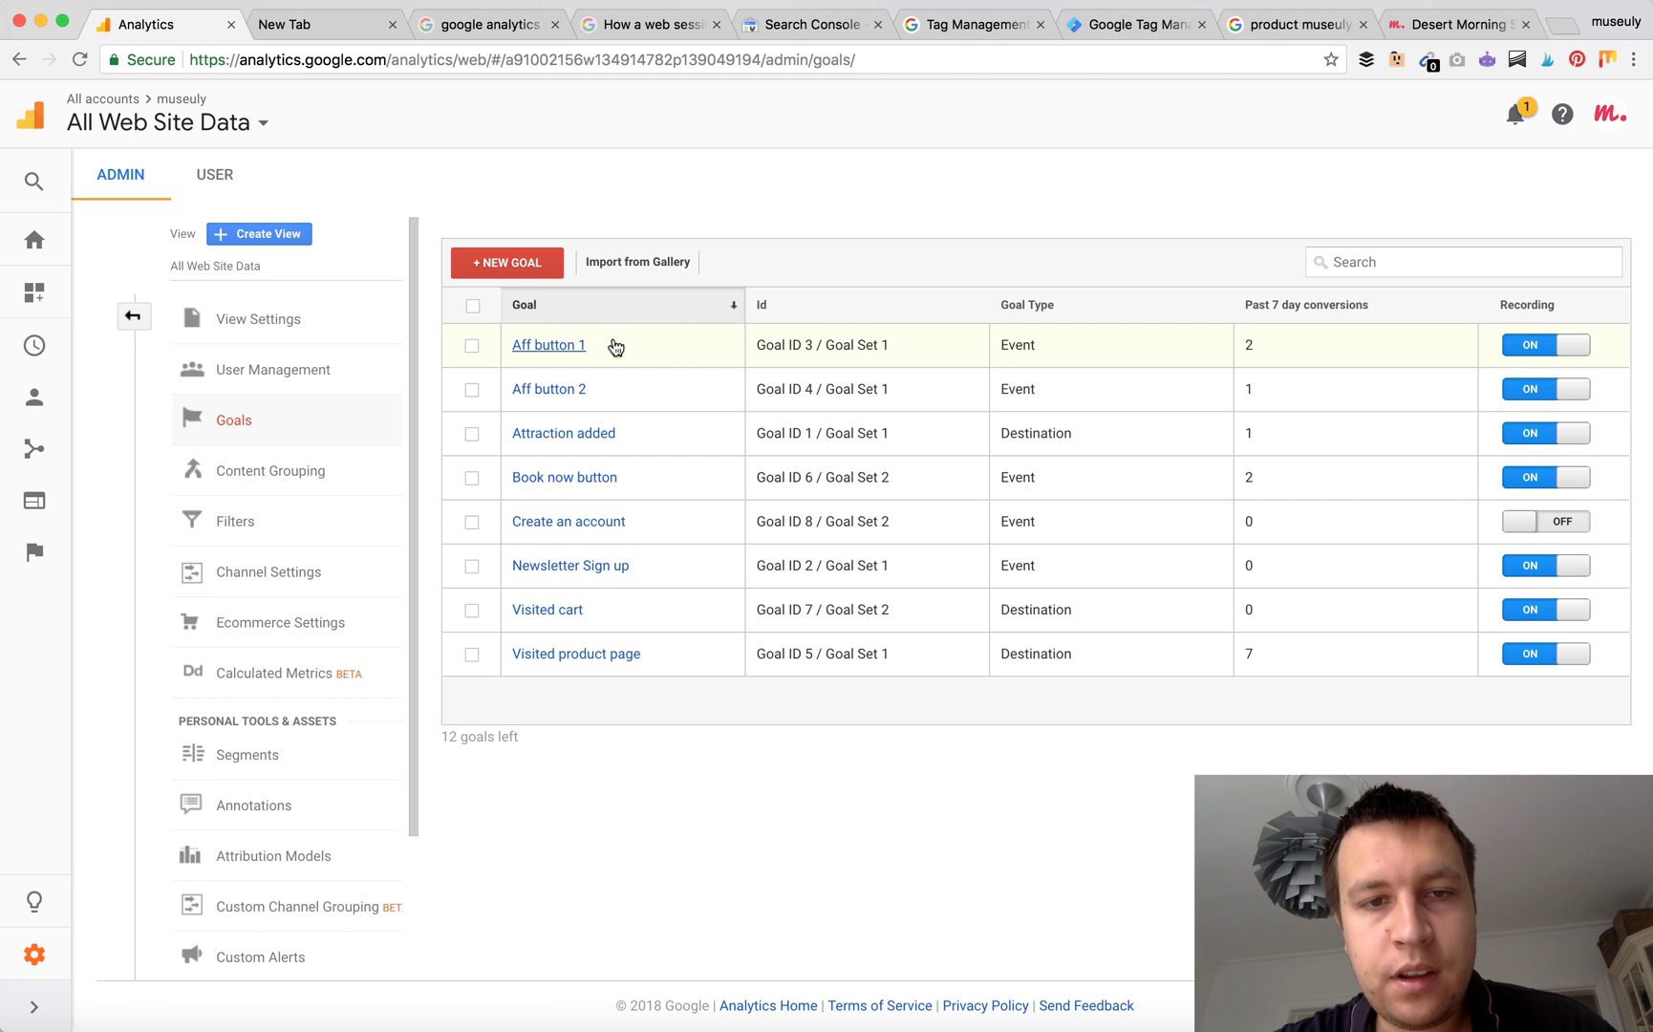
- Open the Aff button 1 goal and confirm its event Action equals the product page's Get tickets! button text
left_click(565, 347)
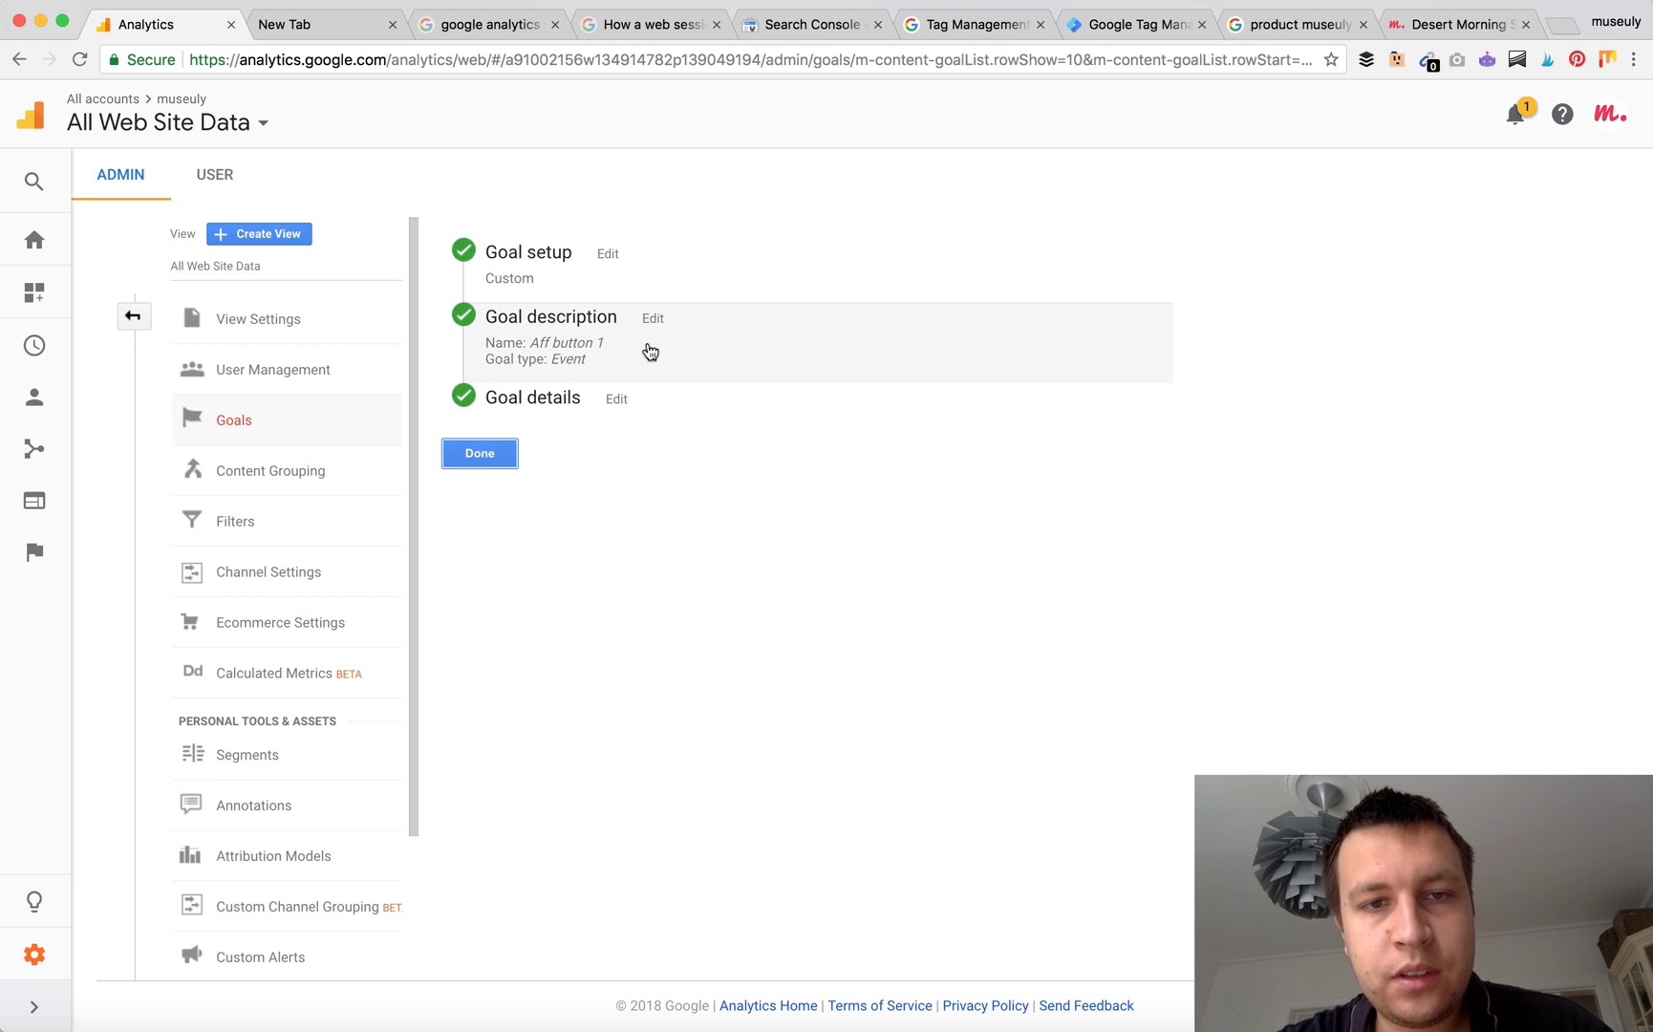
left_click(687, 354)
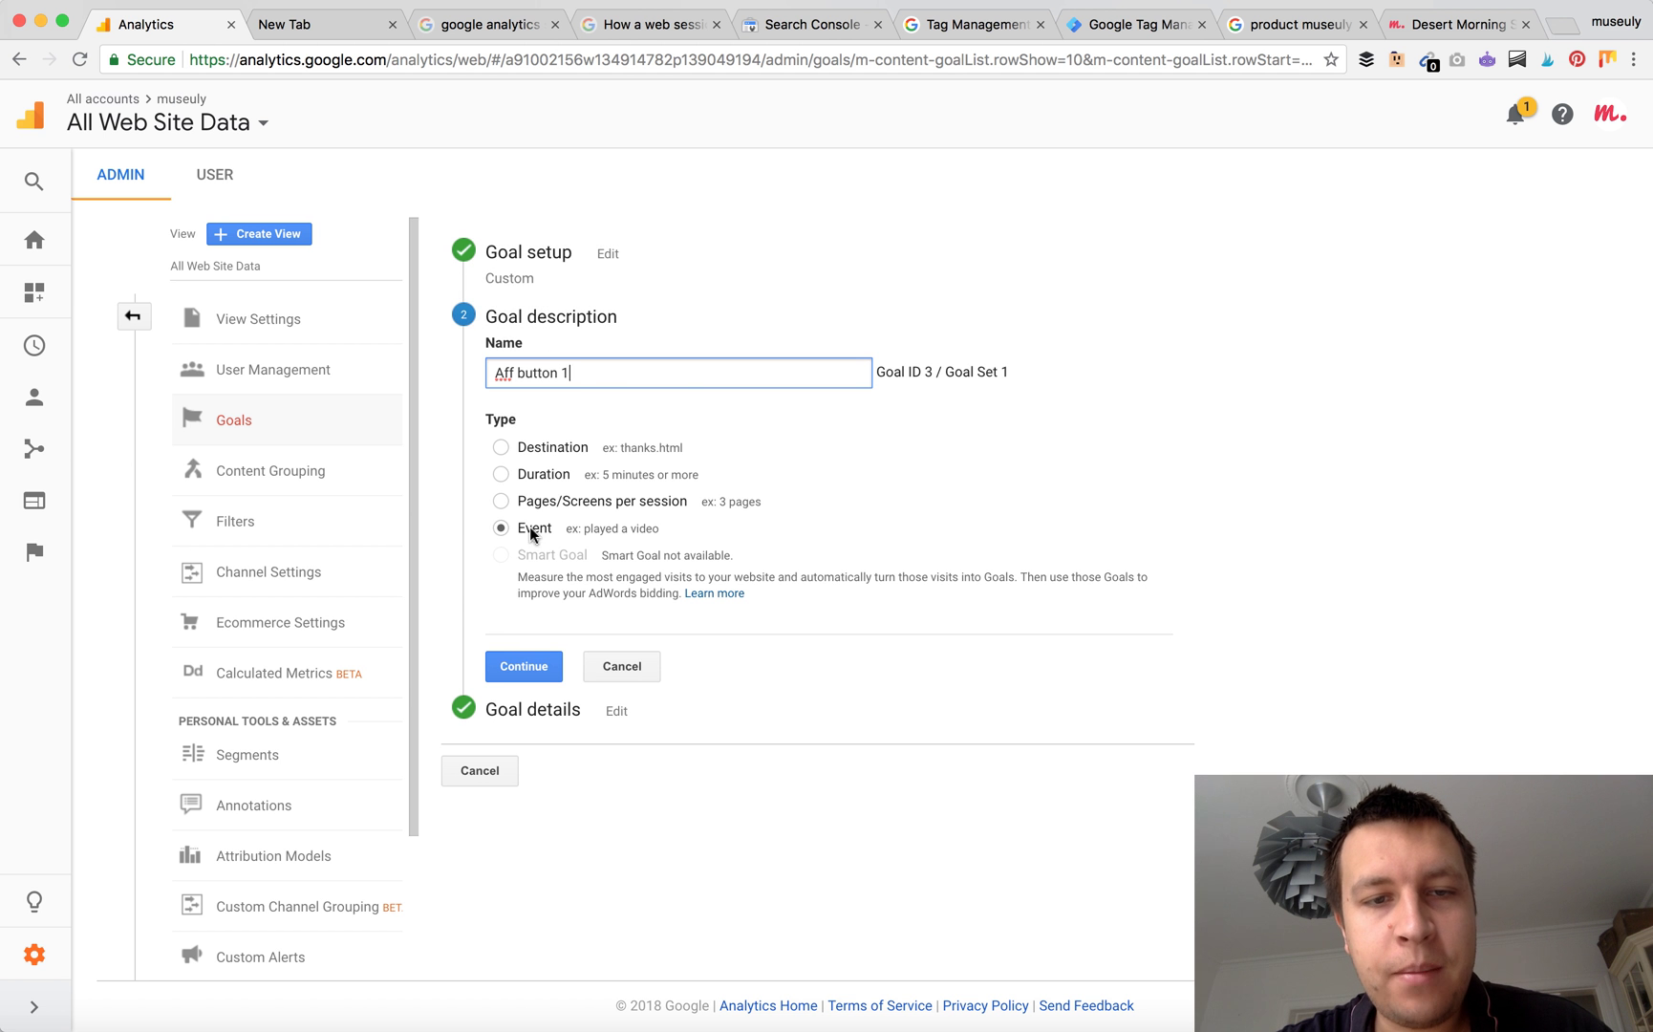
left_click(658, 718)
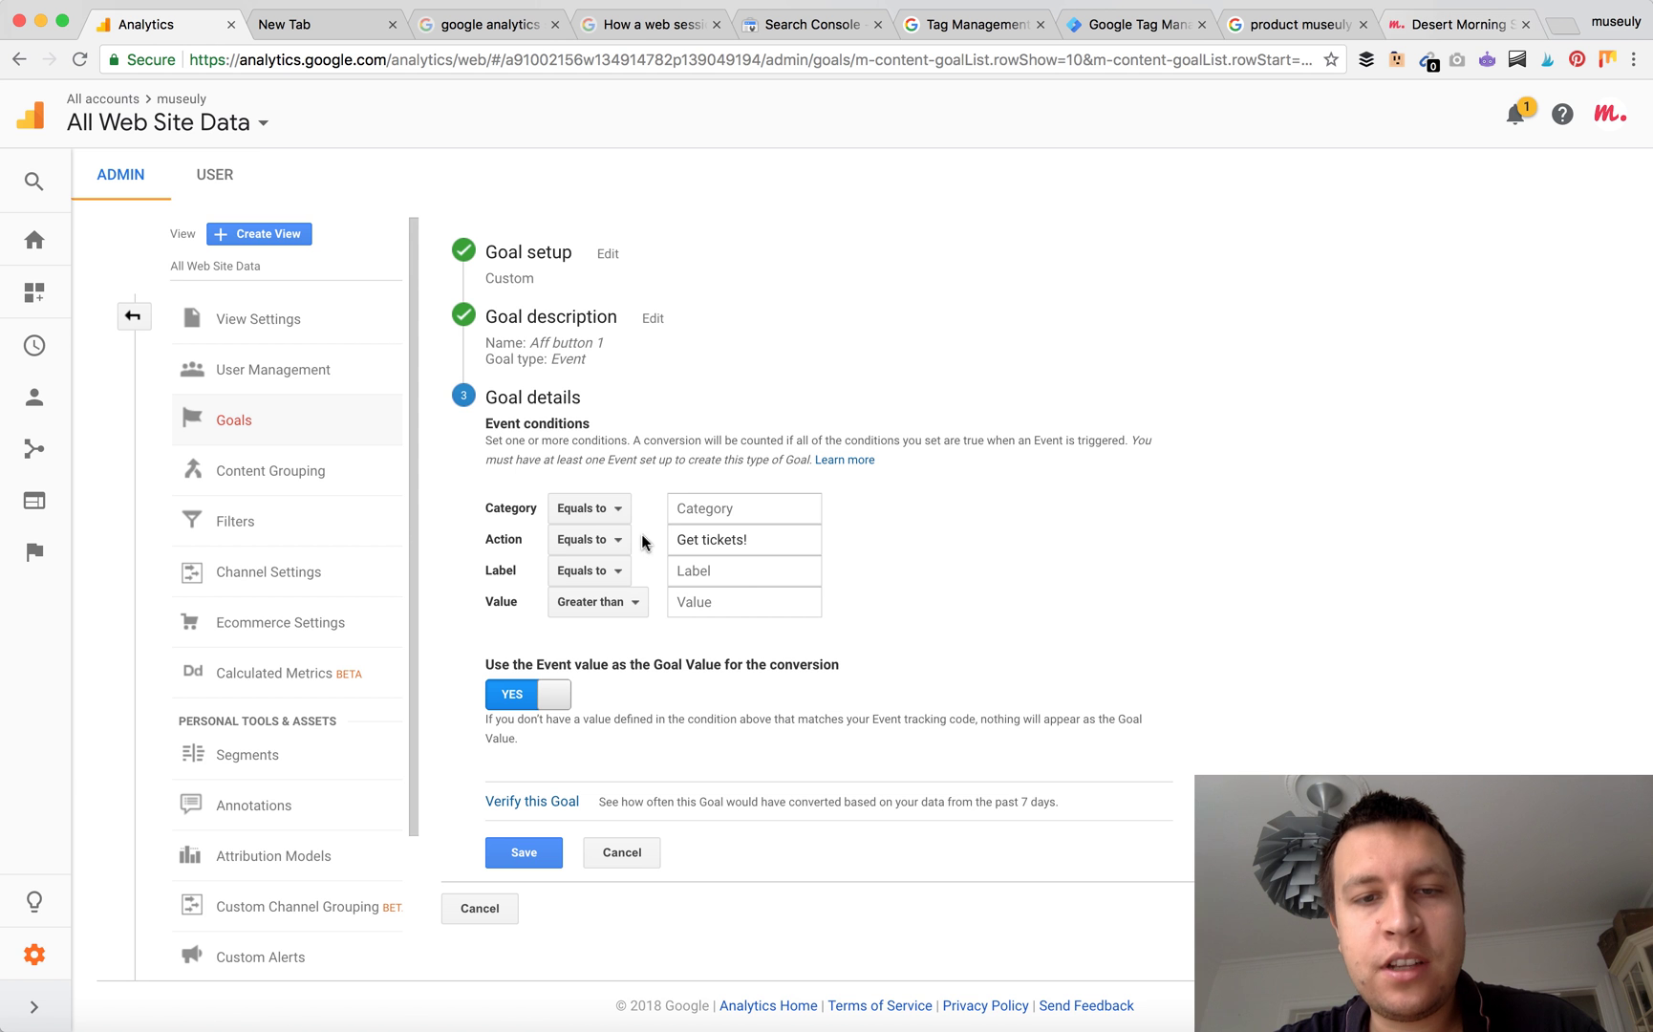
left_click(1415, 31)
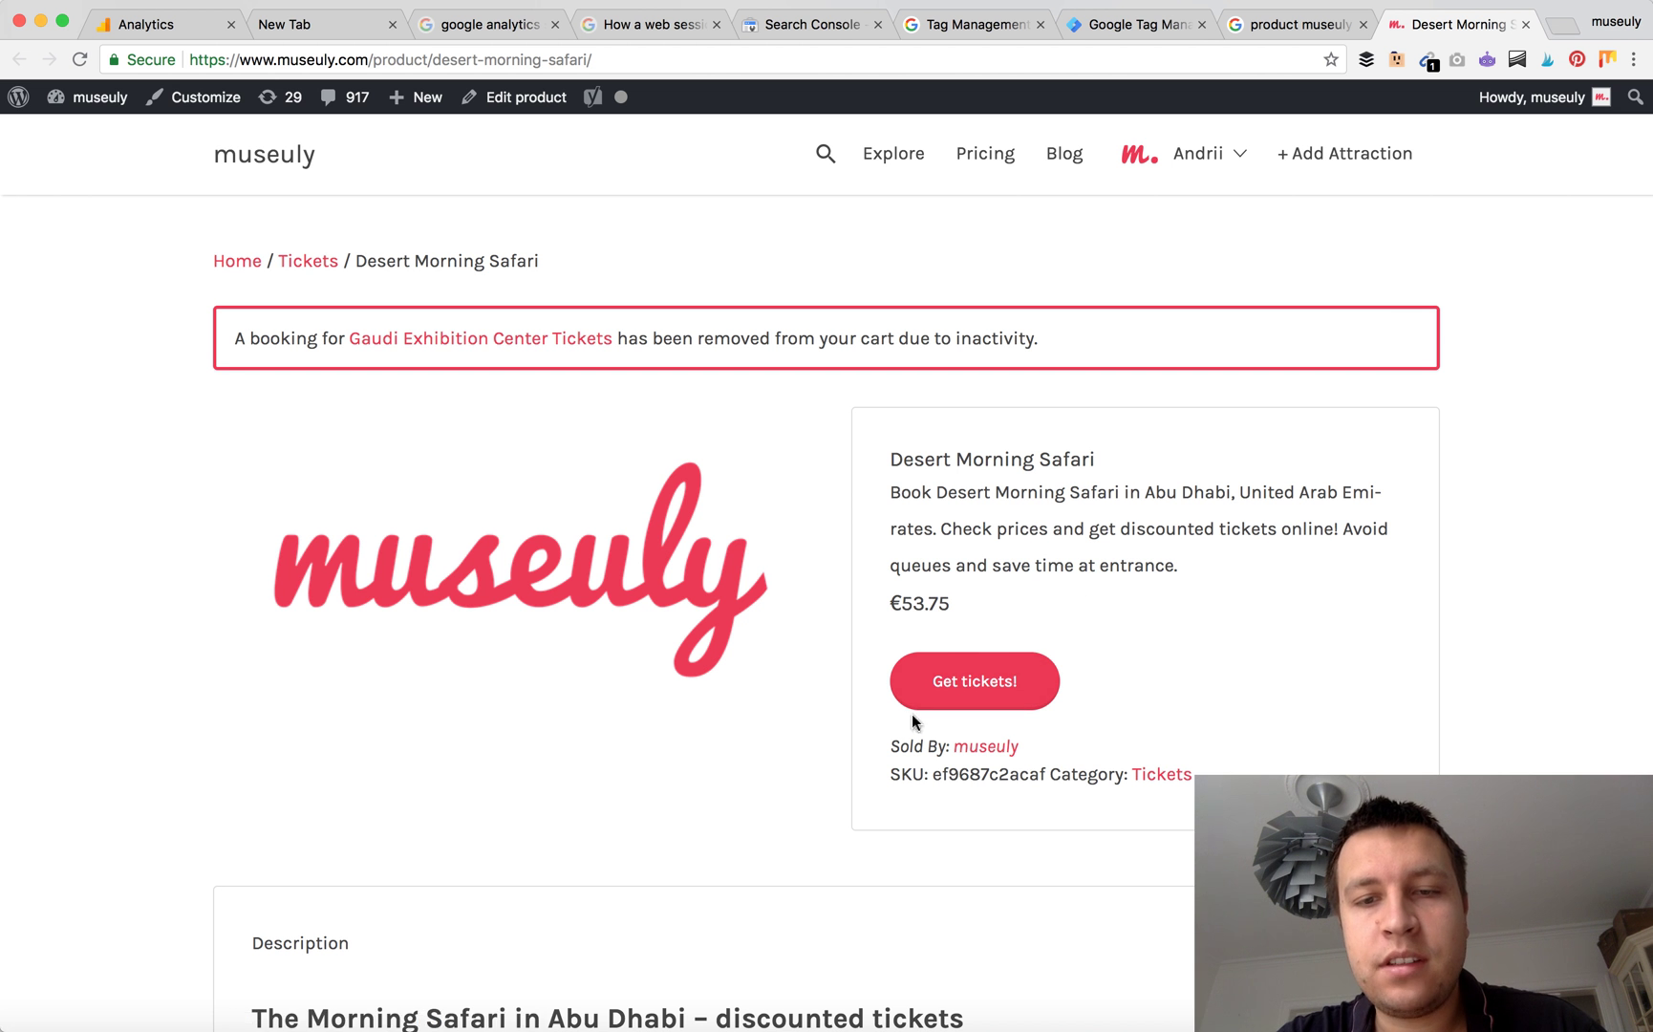
left_click(141, 28)
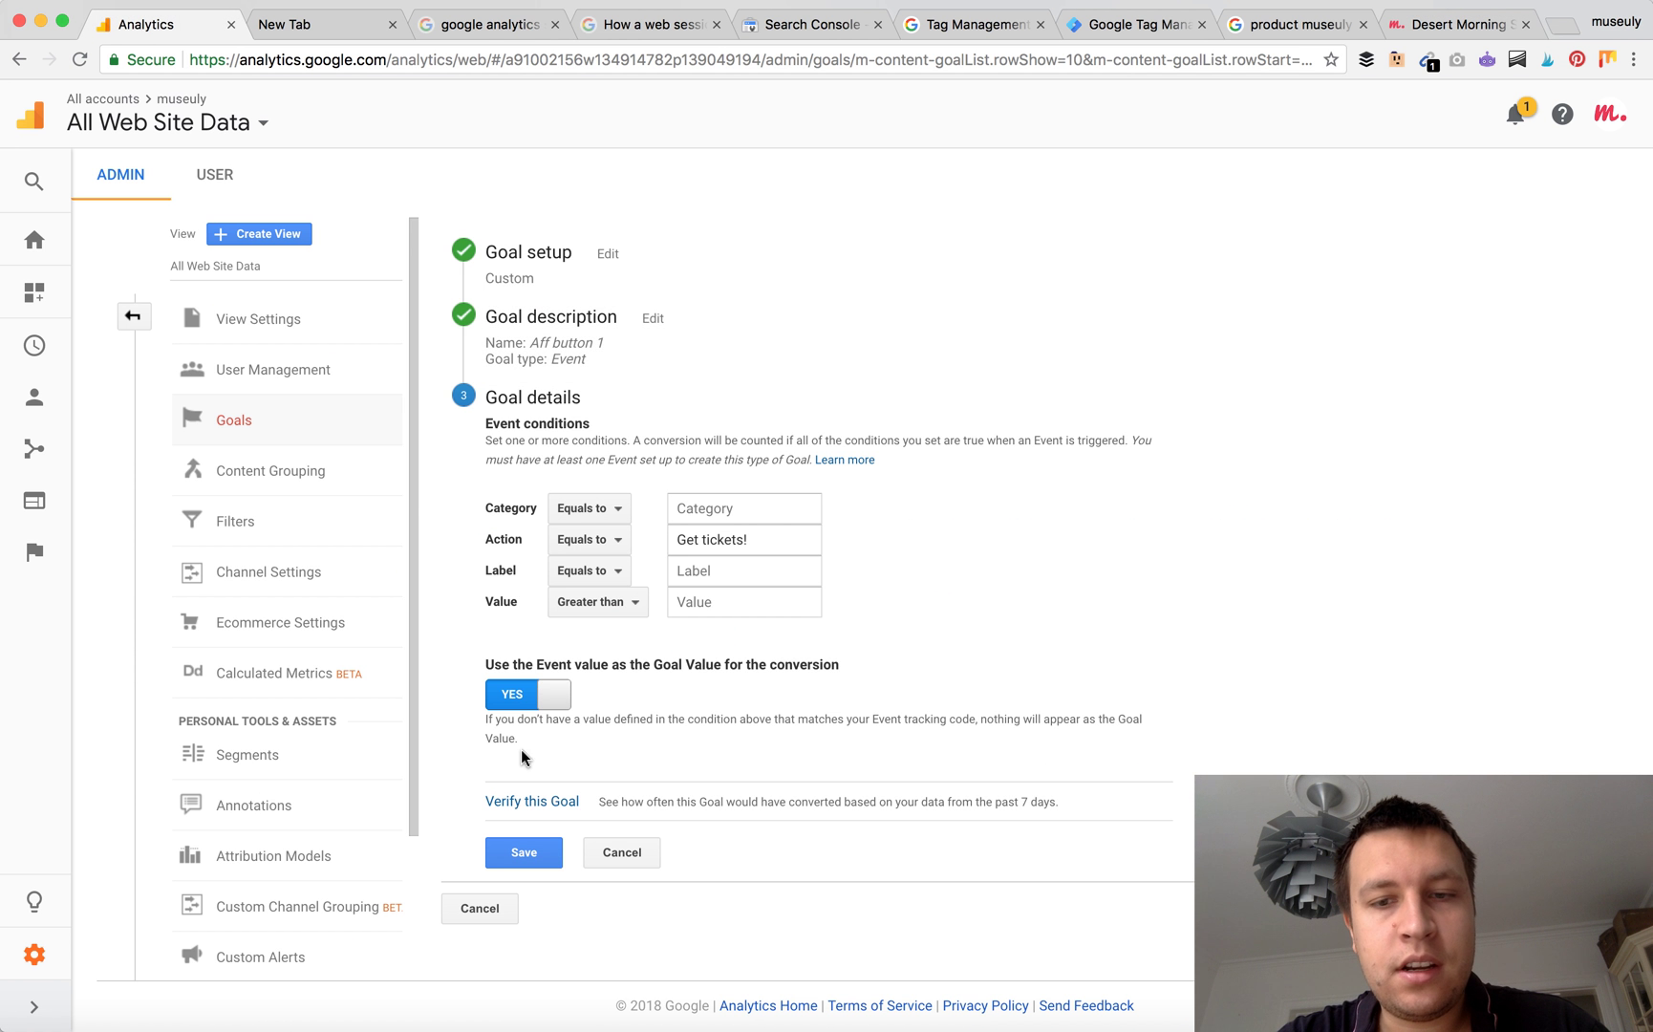
- Verify the goal's 0.14% conversion rate and save Aff button 1
left_click(537, 802)
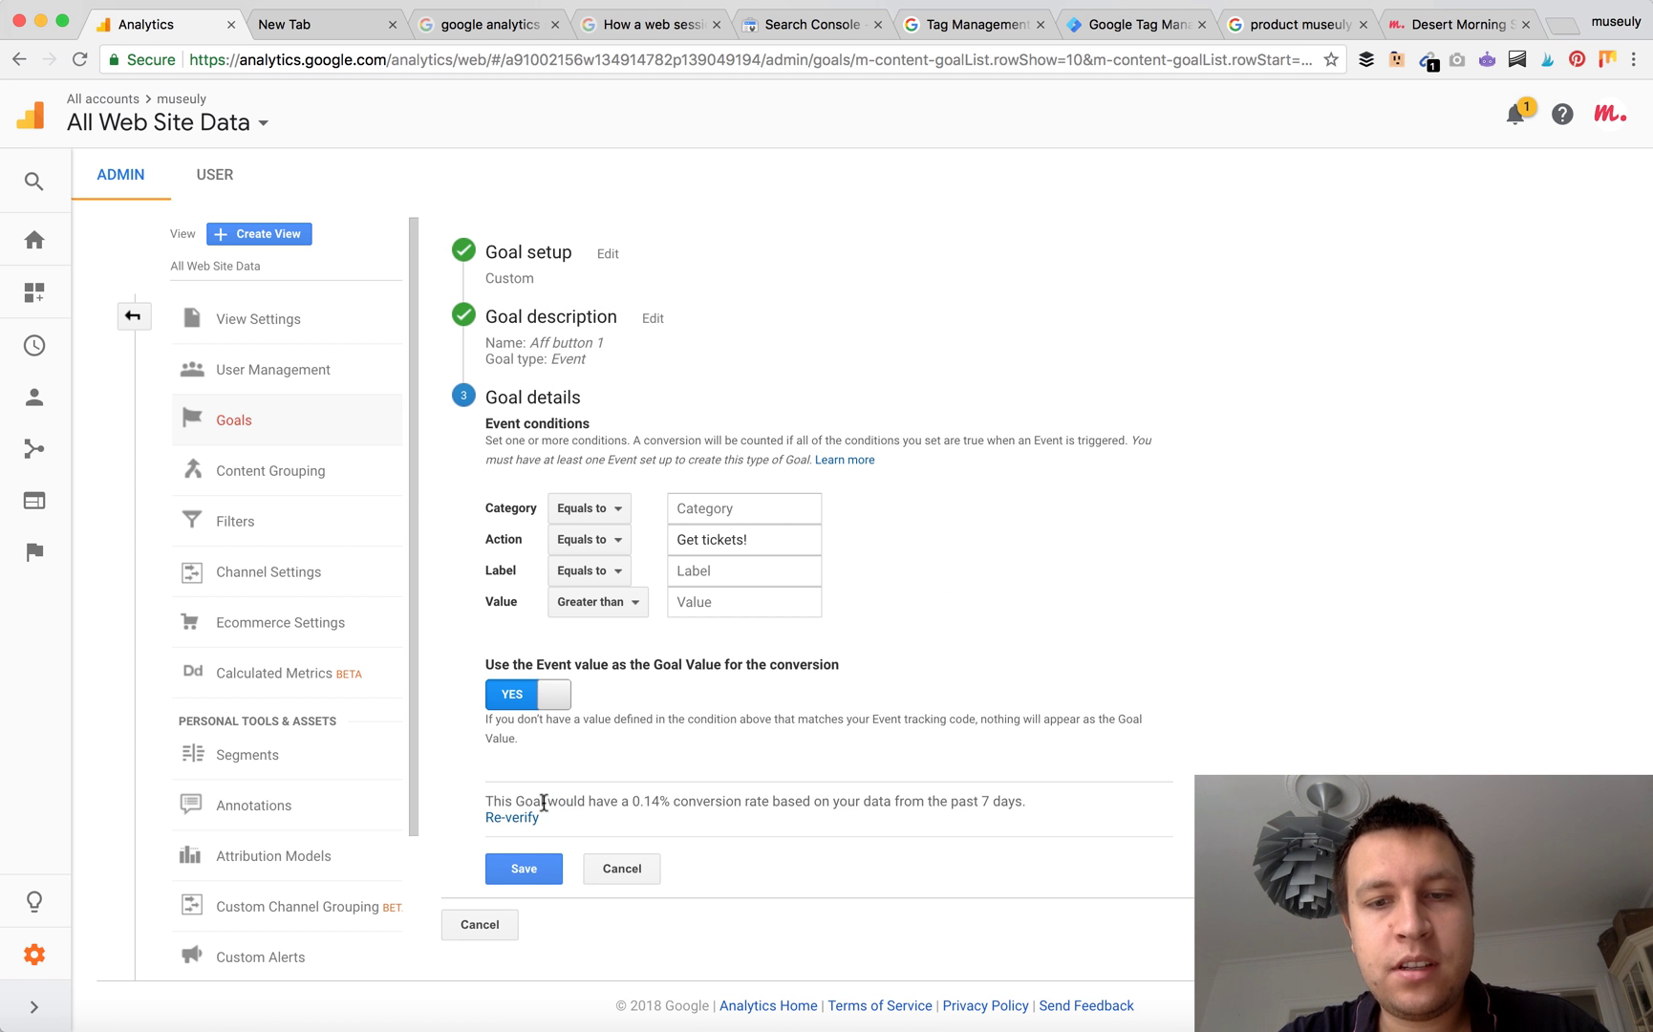
left_click_drag(658, 804, 651, 807)
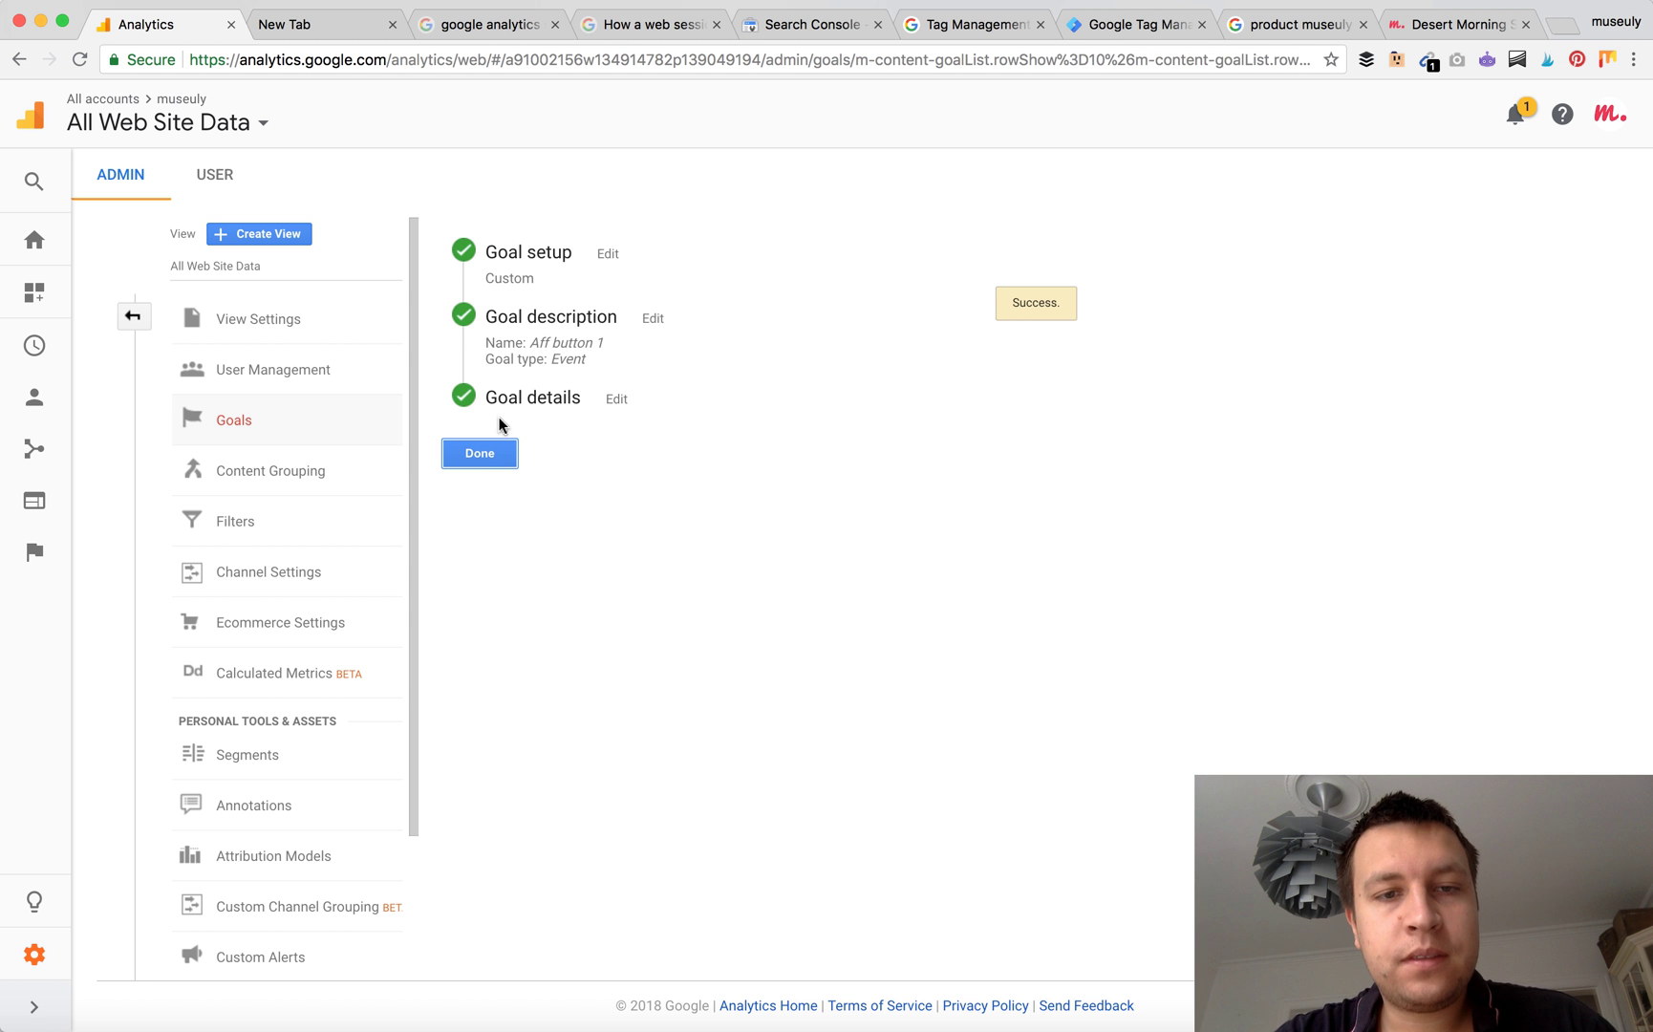
left_click(488, 453)
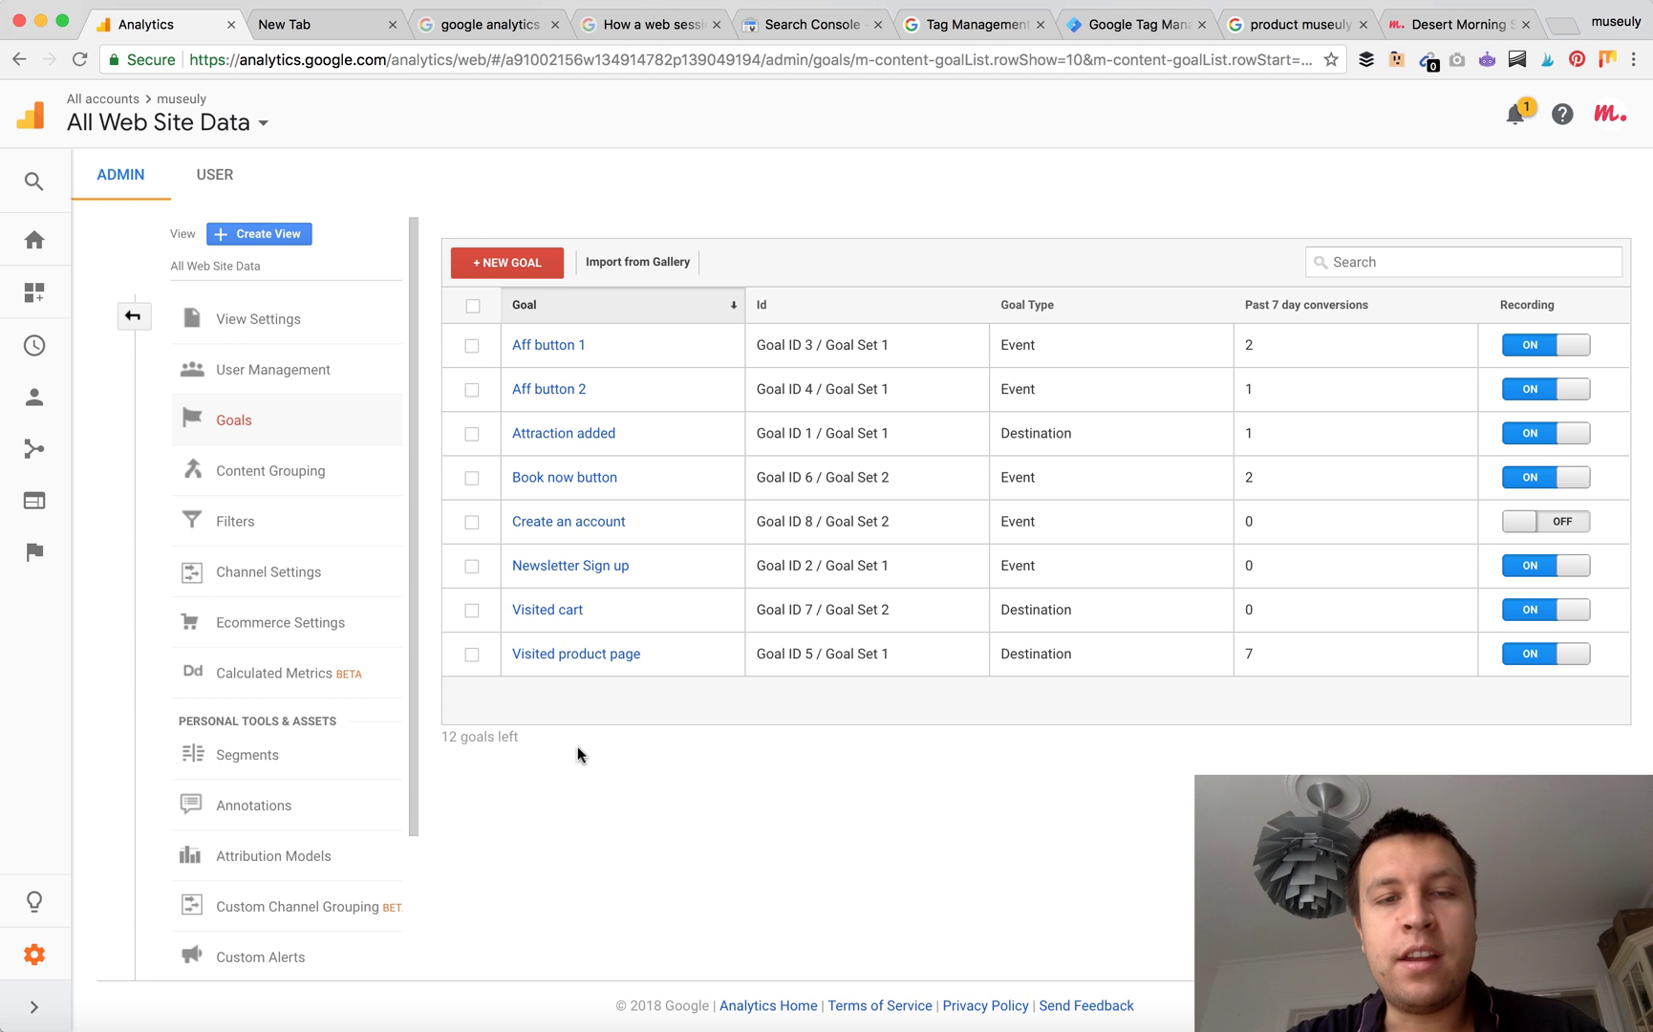
left_click(1142, 24)
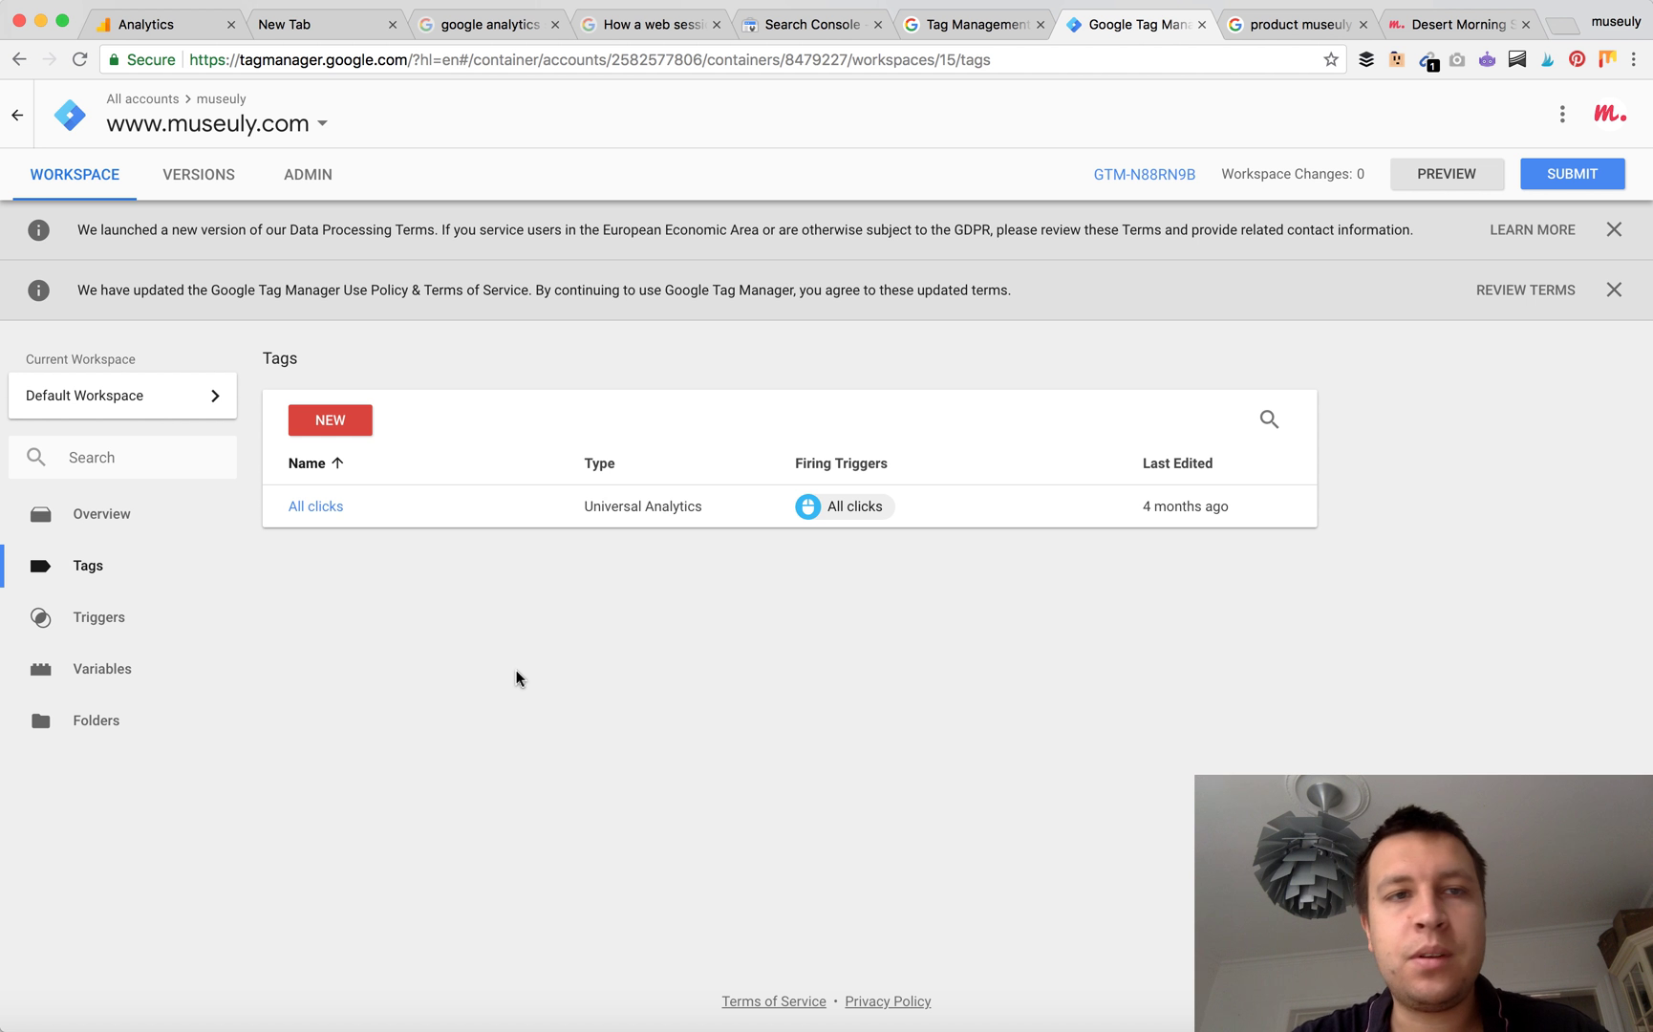
- Return to Google Analytics and open the Home reports dashboard
left_click(139, 23)
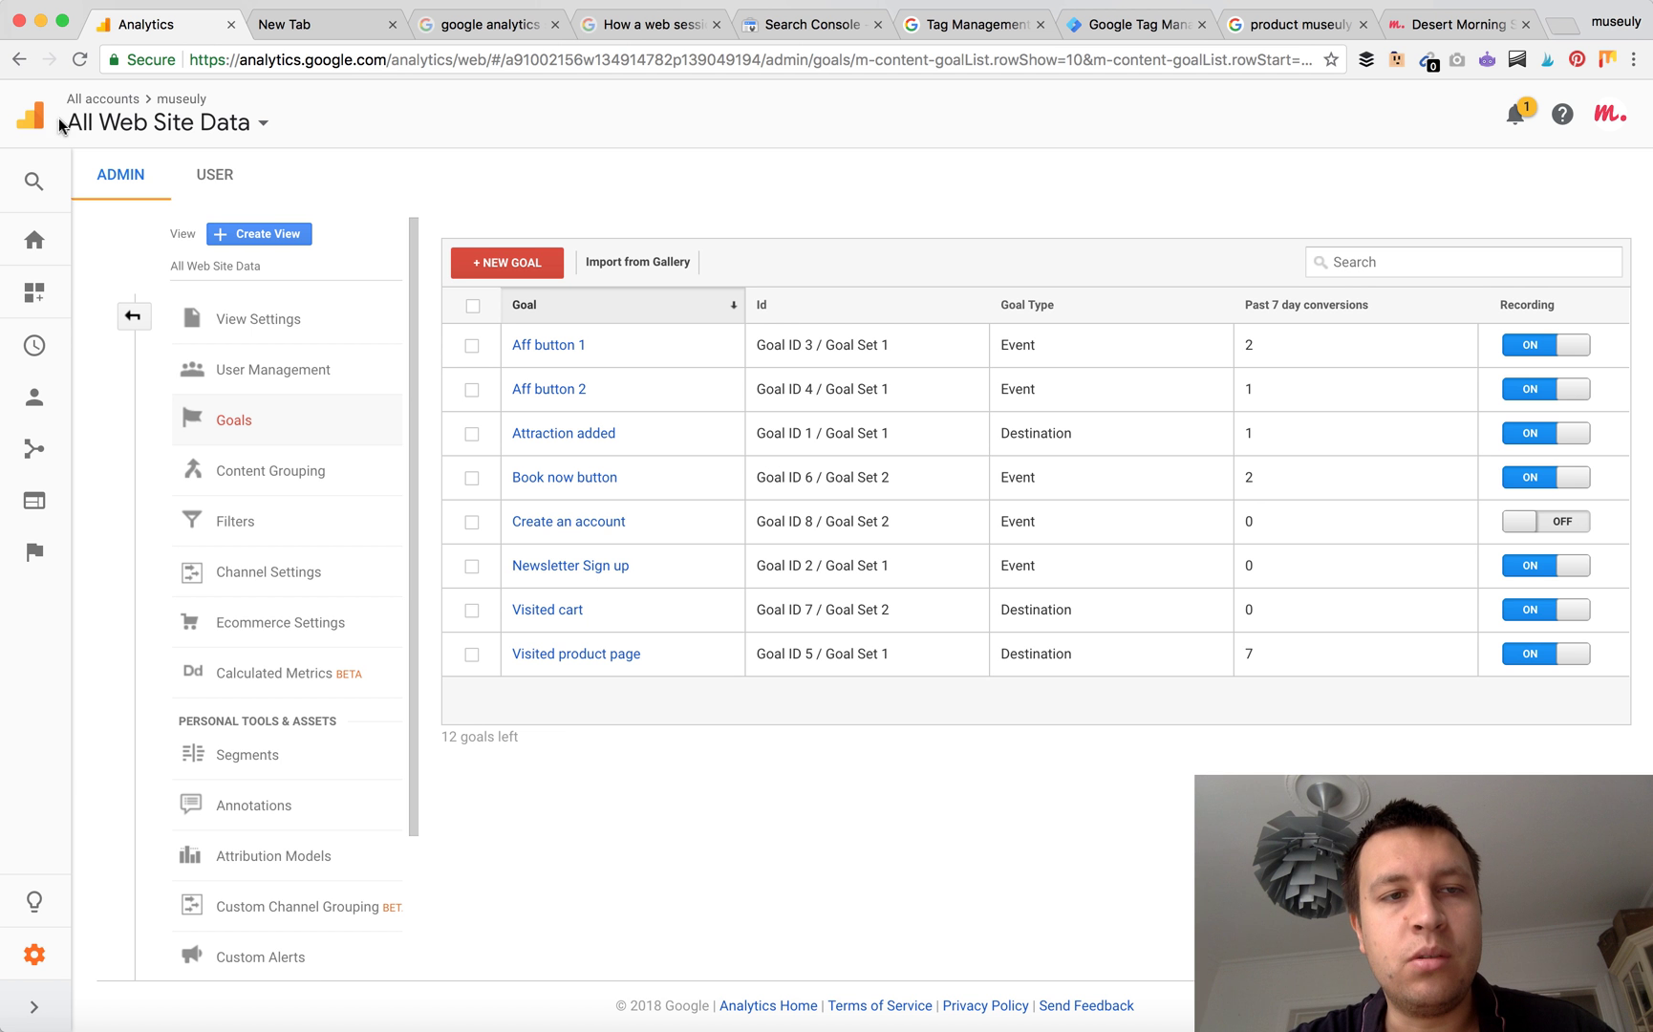
left_click(37, 251)
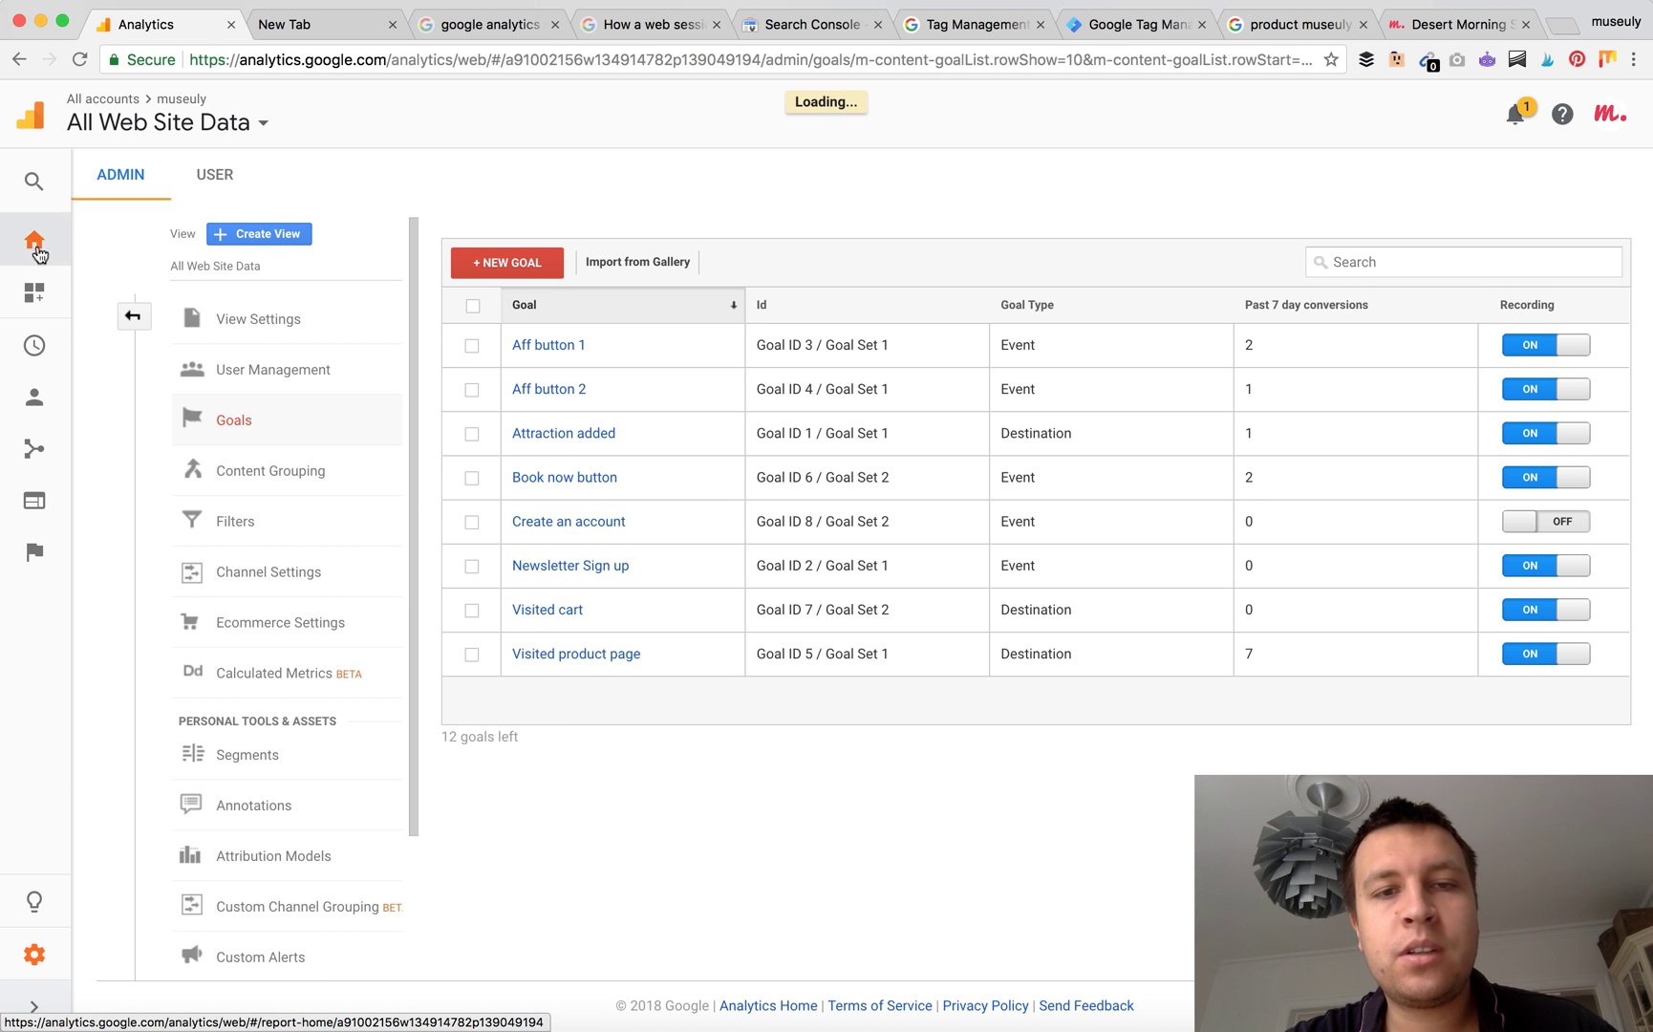